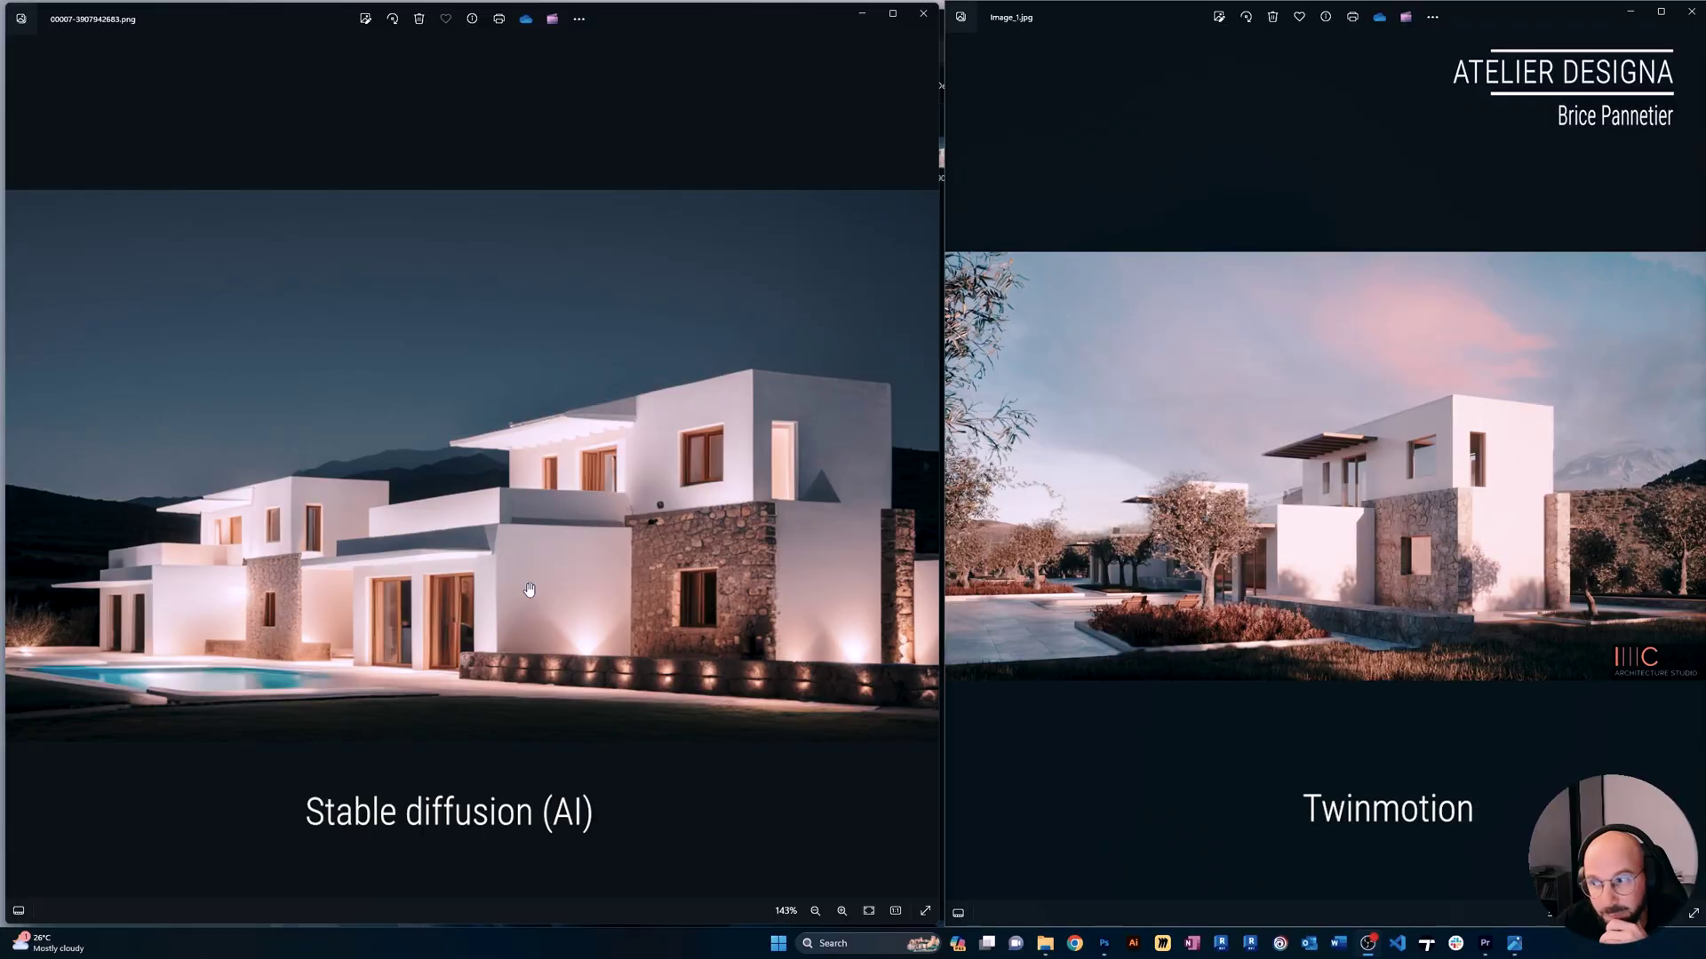
Browse the Stable Diffusion night renders of the villa and enlarge one to compare it with the Twinmotion render.
{"action": "left_click", "coordinate": [925, 466]}
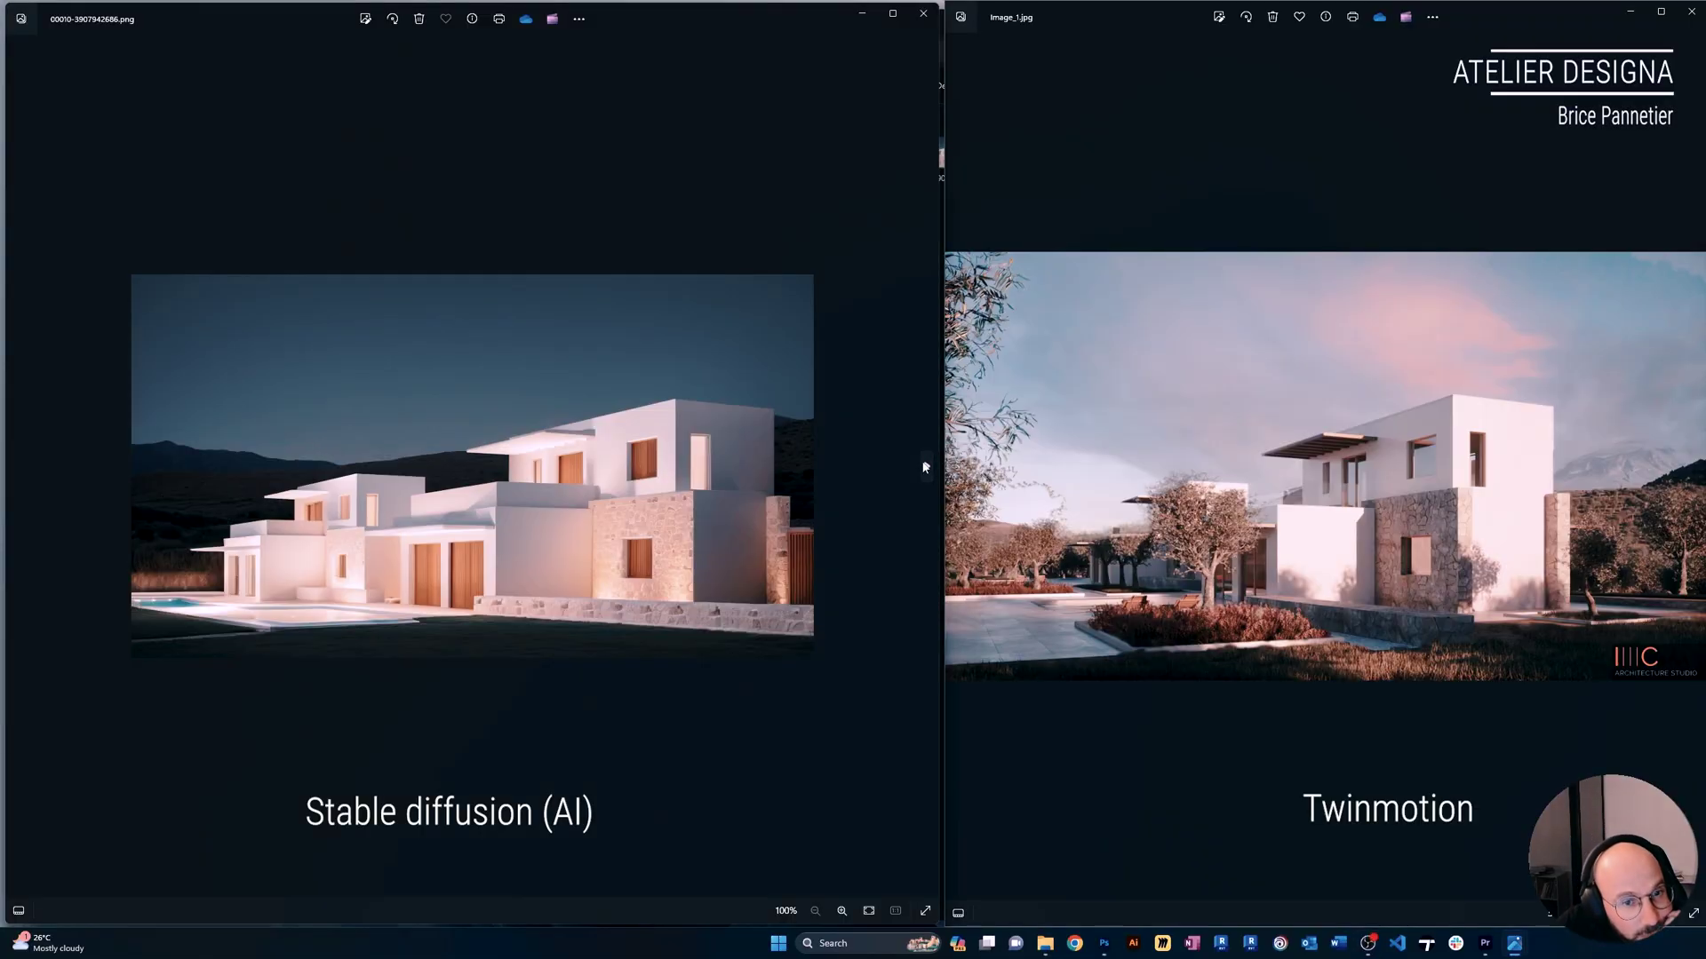
{"action": "scroll", "coordinate": [724, 543], "scroll_direction": "up", "scroll_amount": 2}
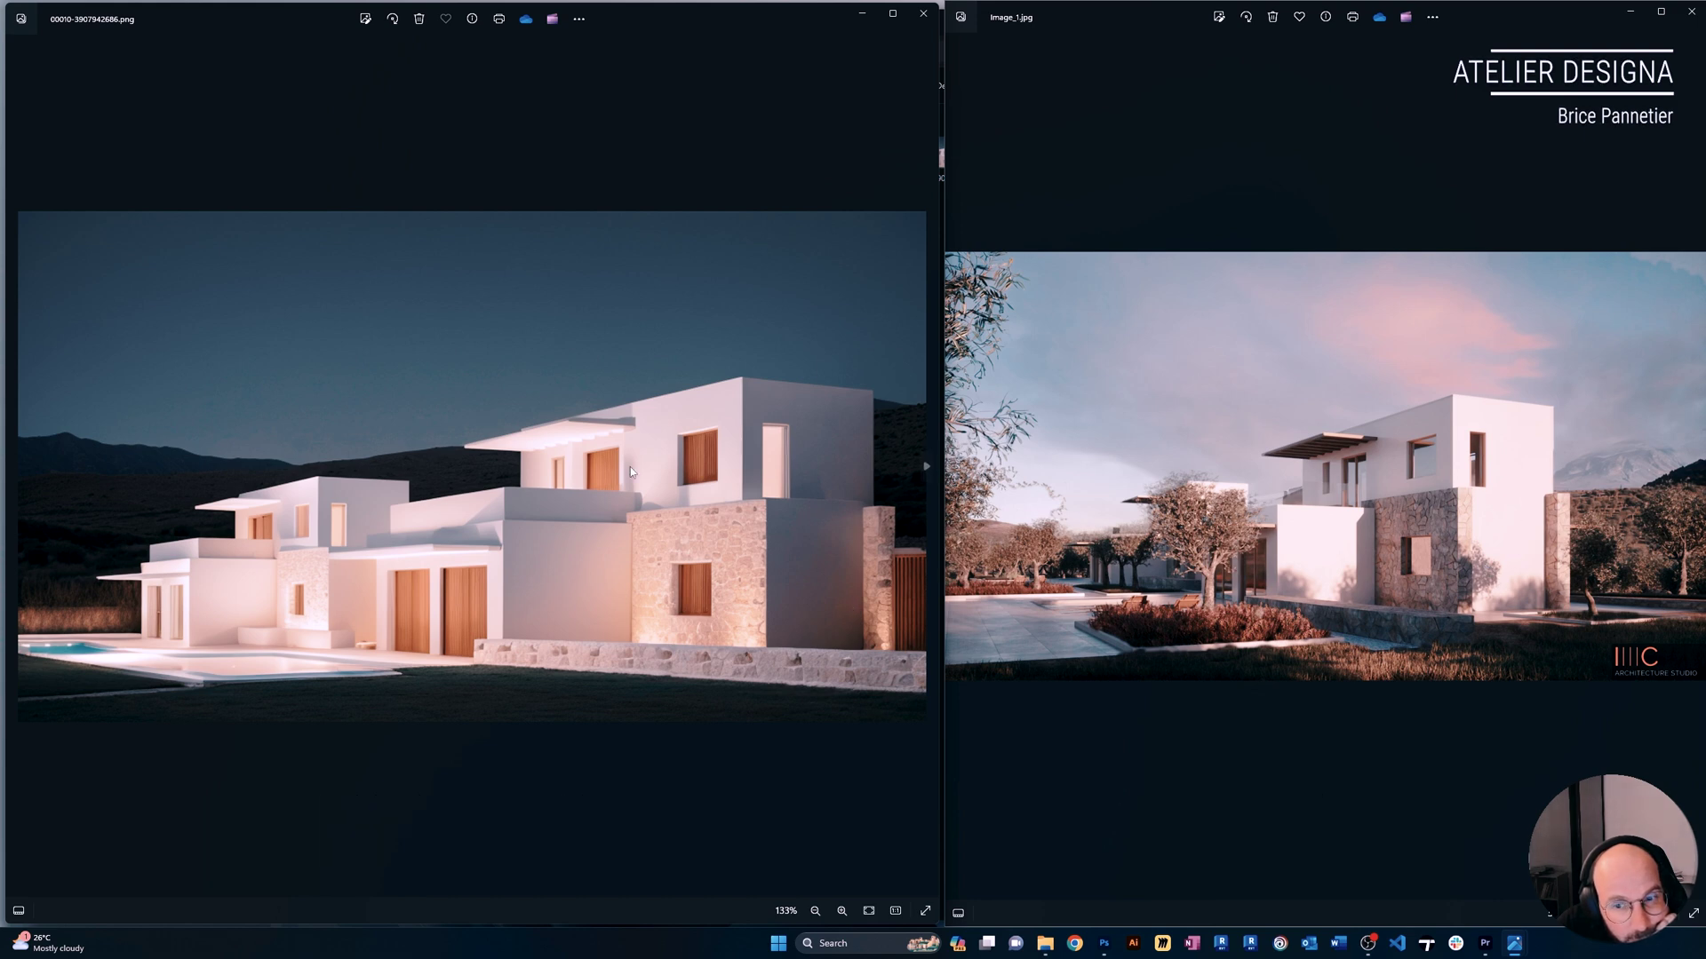
{"action": "left_click", "coordinate": [925, 468]}
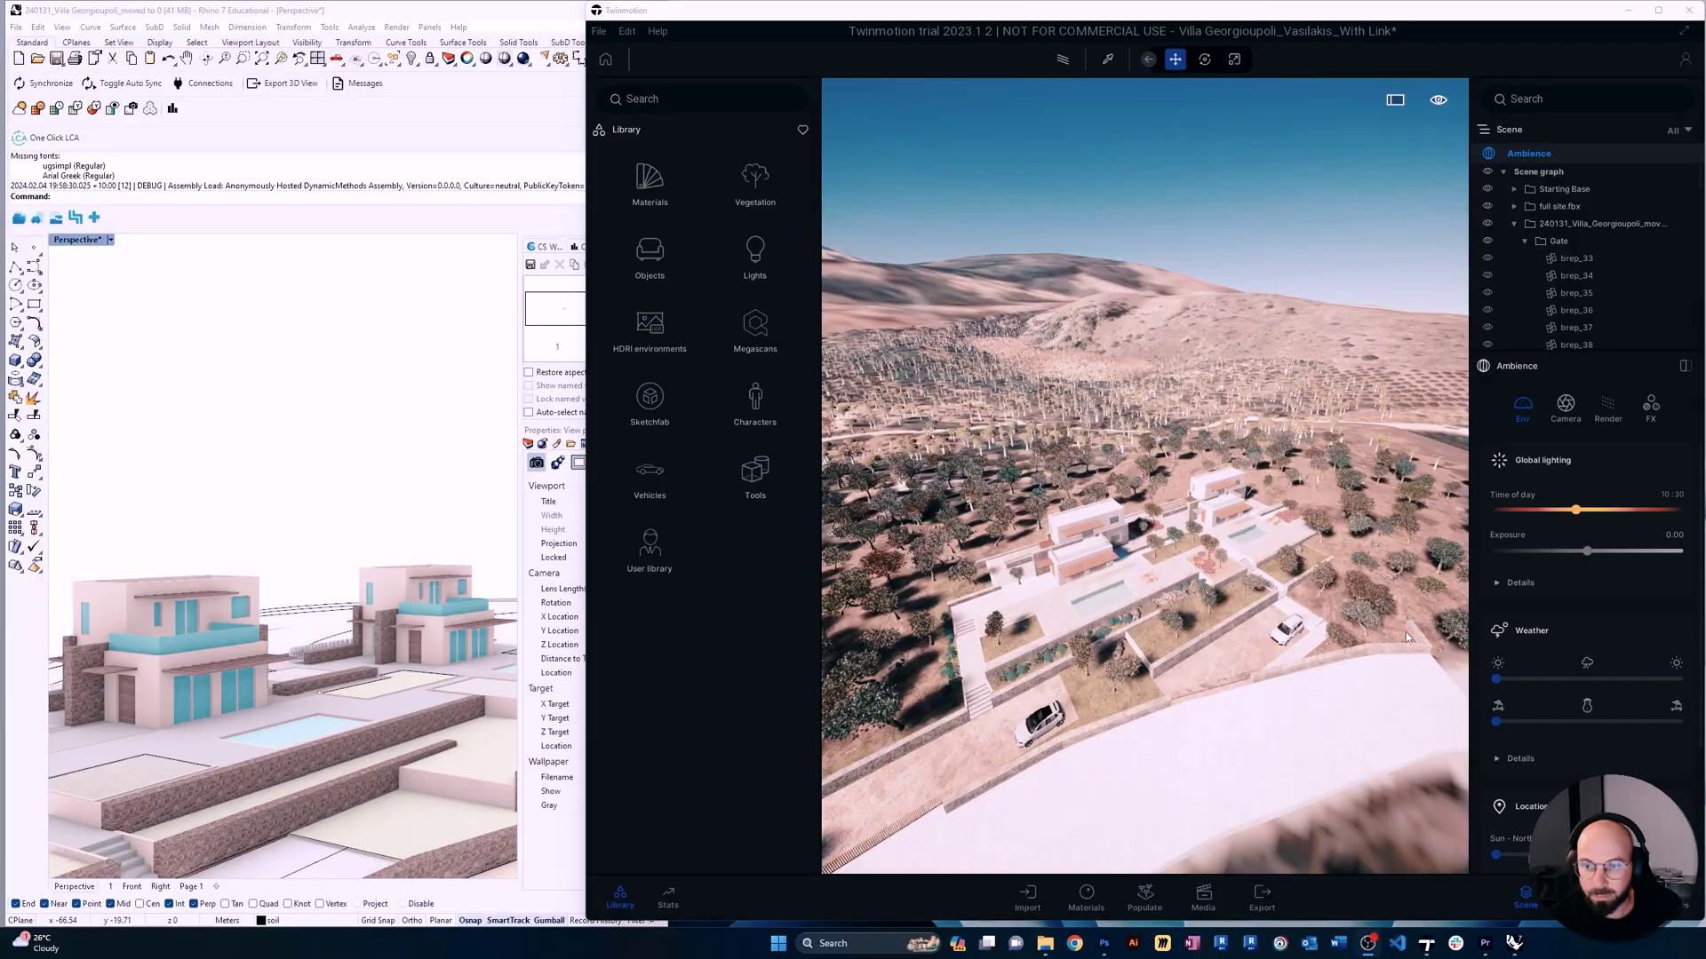
View the villa model in Rhino from above and switch to Twinmotion to examine the villa and its pool terrace.
{"action": "right_click_drag", "start_coordinate": [349, 631], "coordinate": [348, 684]}
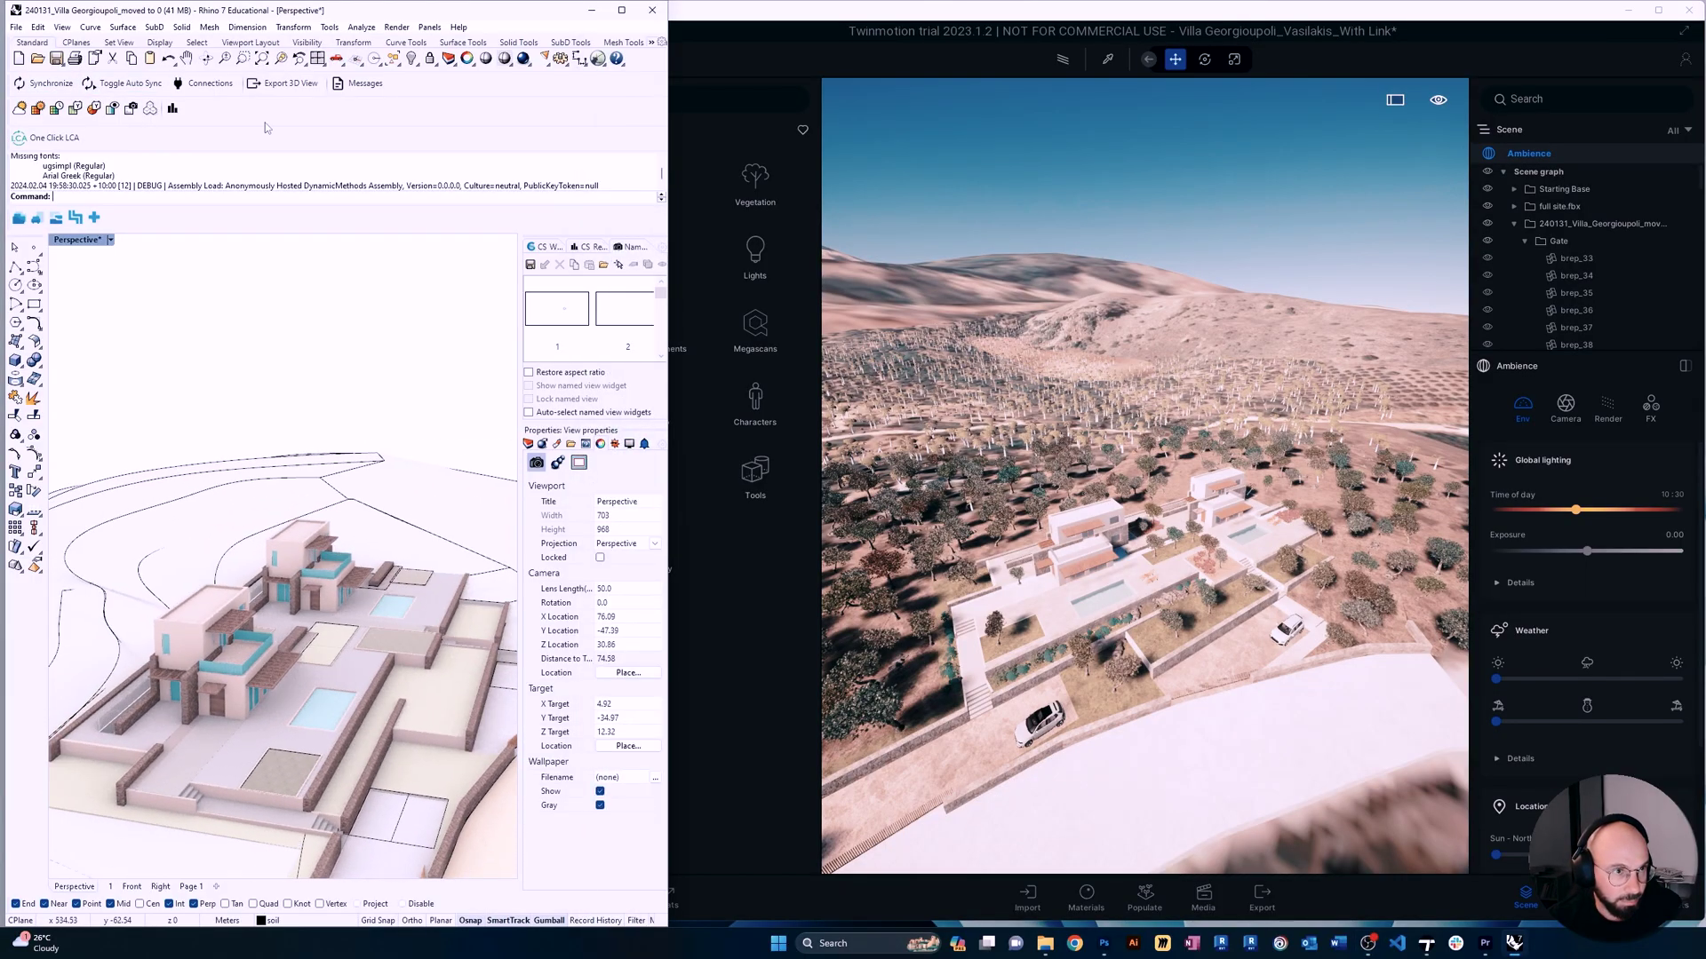
{"action": "right_click_drag", "start_coordinate": [1320, 582], "coordinate": [1253, 534]}
{"action": "key", "text": "w"}
{"action": "key", "text": "s"}
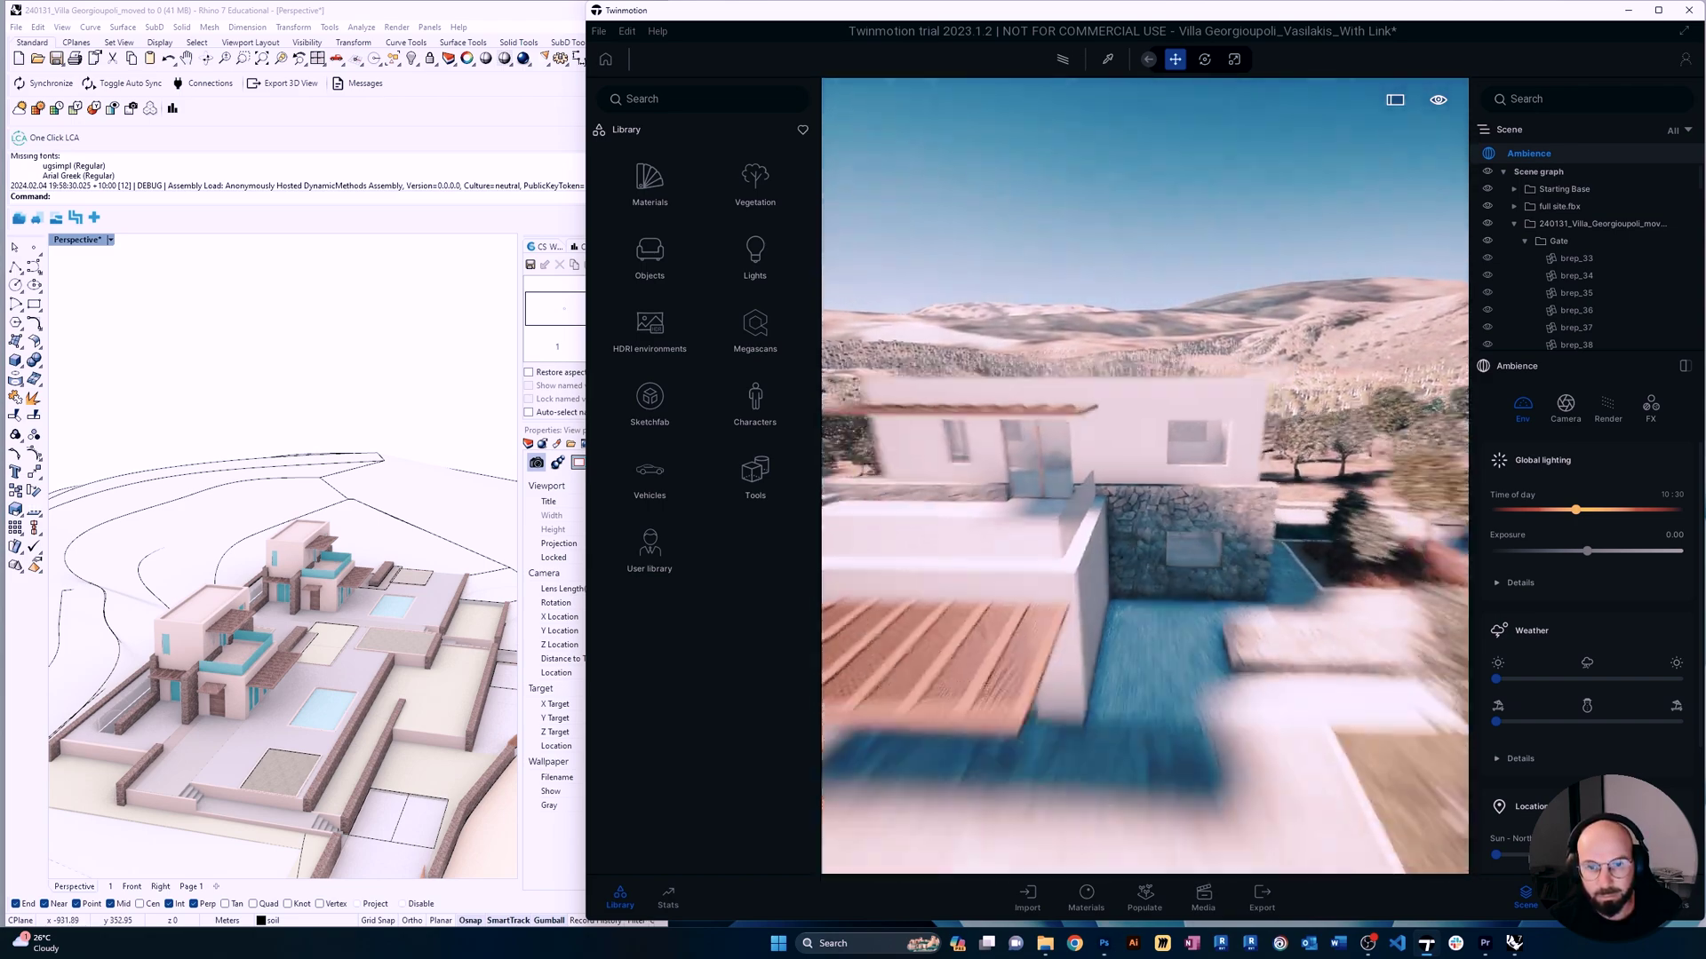
{"action": "key", "text": "a"}
{"action": "key", "text": "q"}
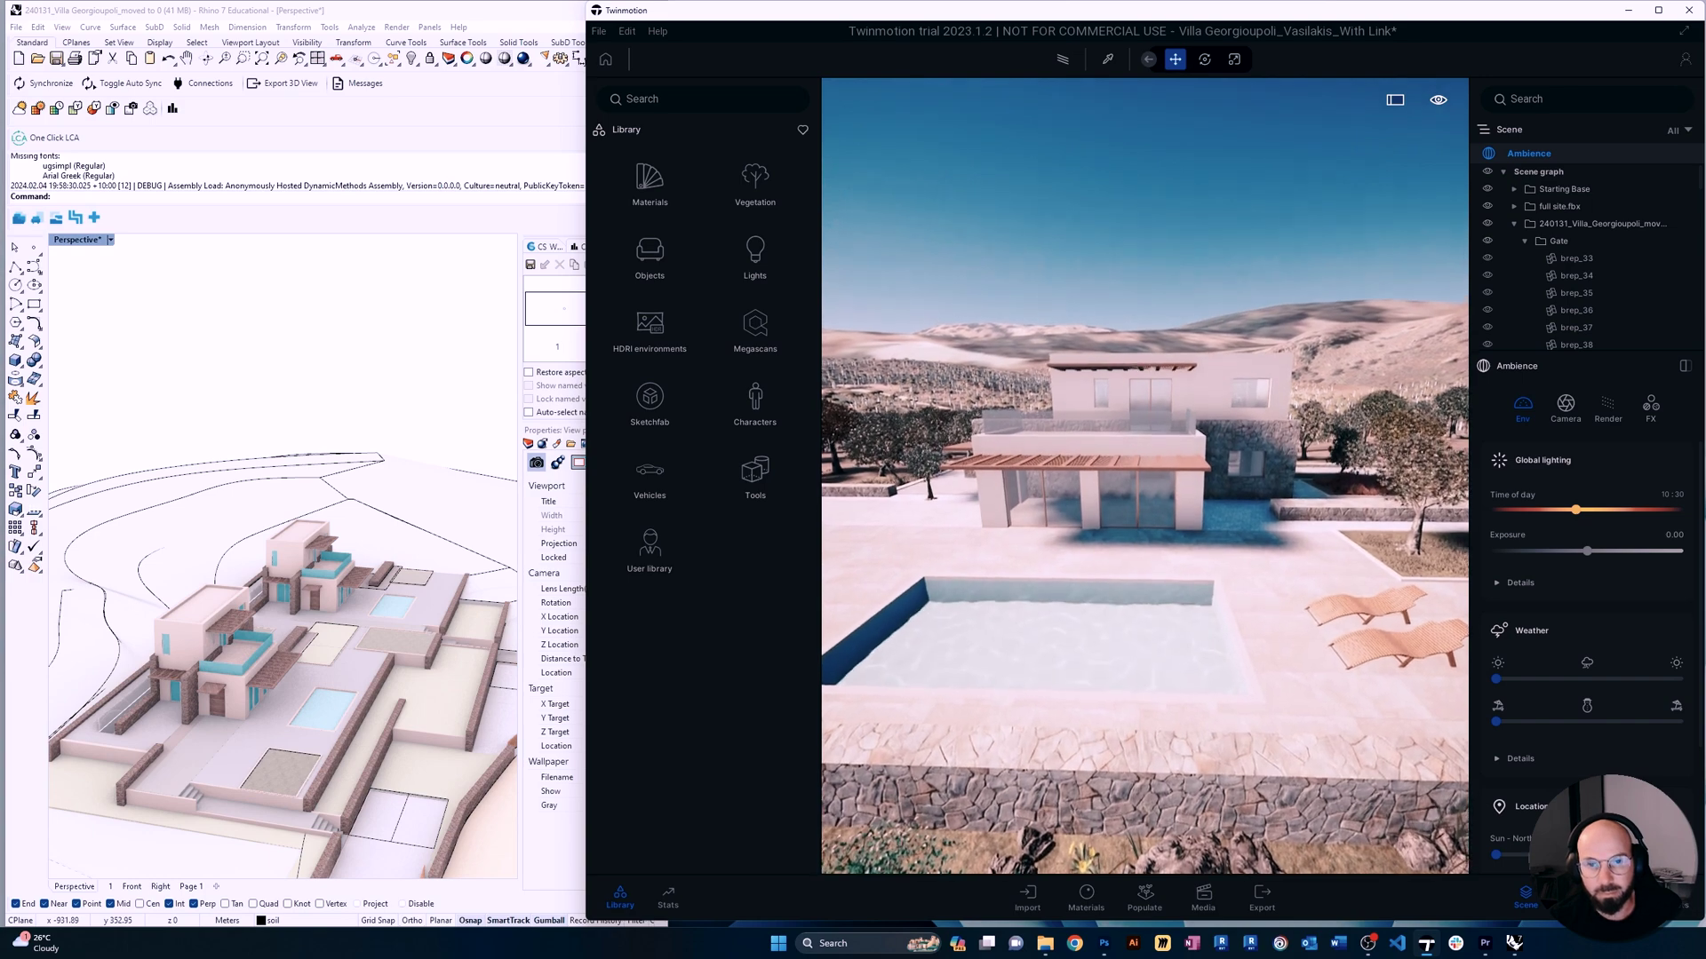
Examine the villa's pergola, upper window and stone wall up close with path tracing on.
{"action": "right_click_drag", "start_coordinate": [1306, 581], "coordinate": [1306, 537]}
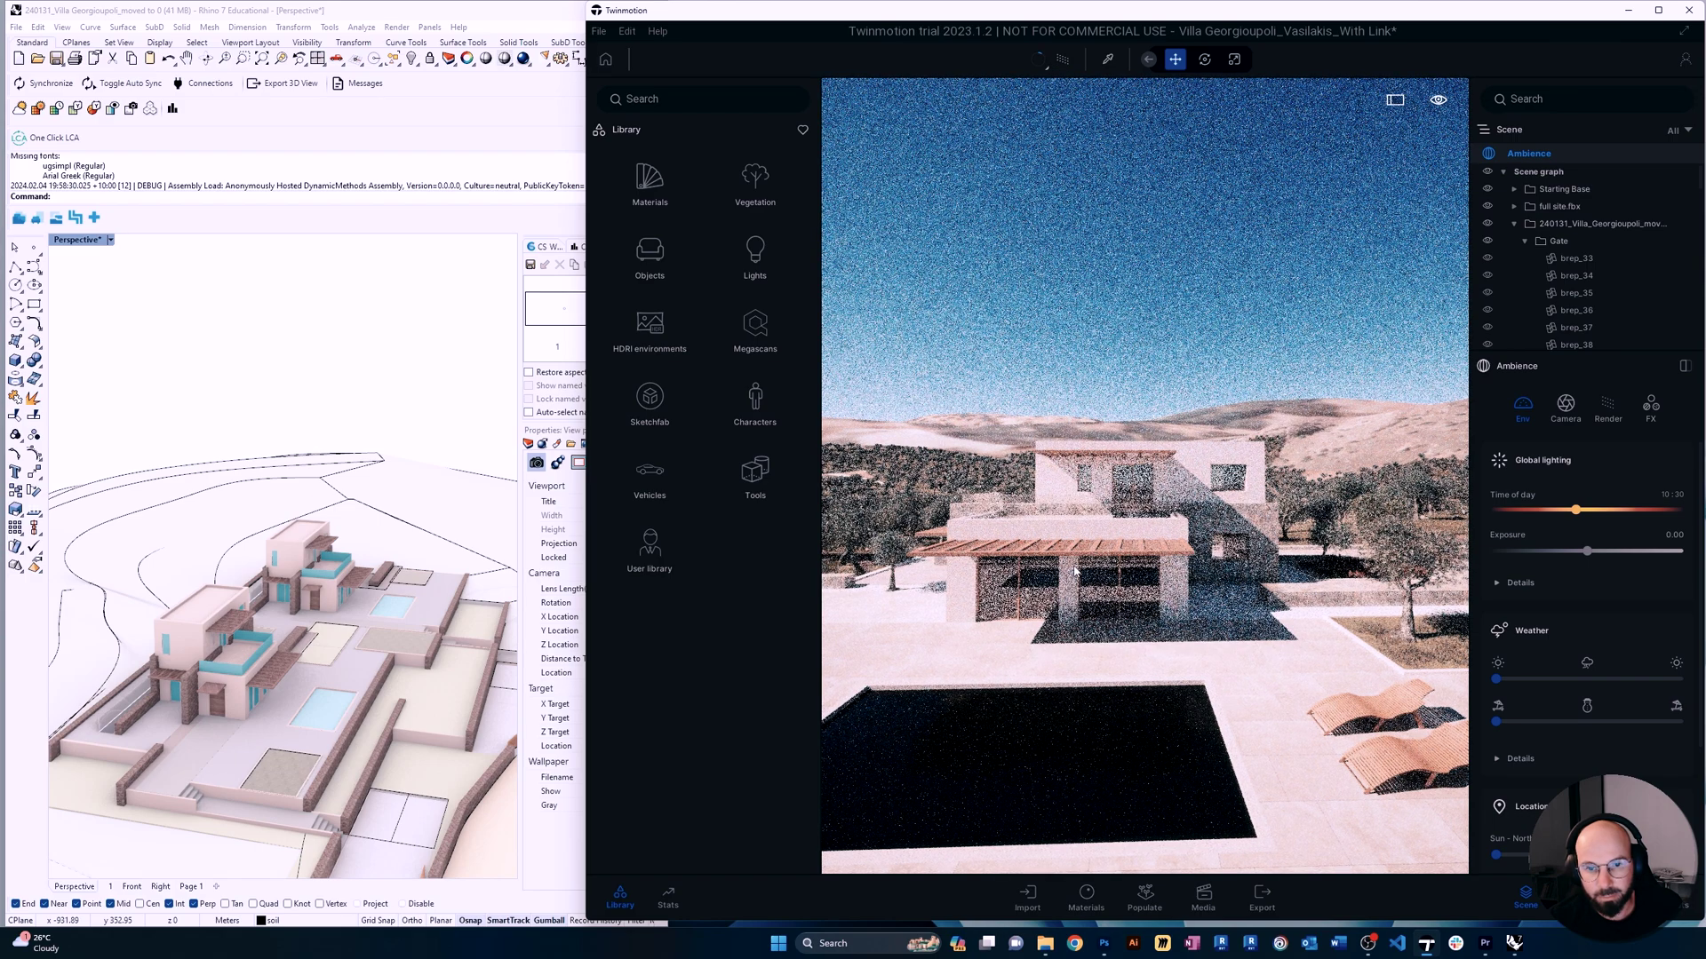
{"action": "key", "text": "w"}
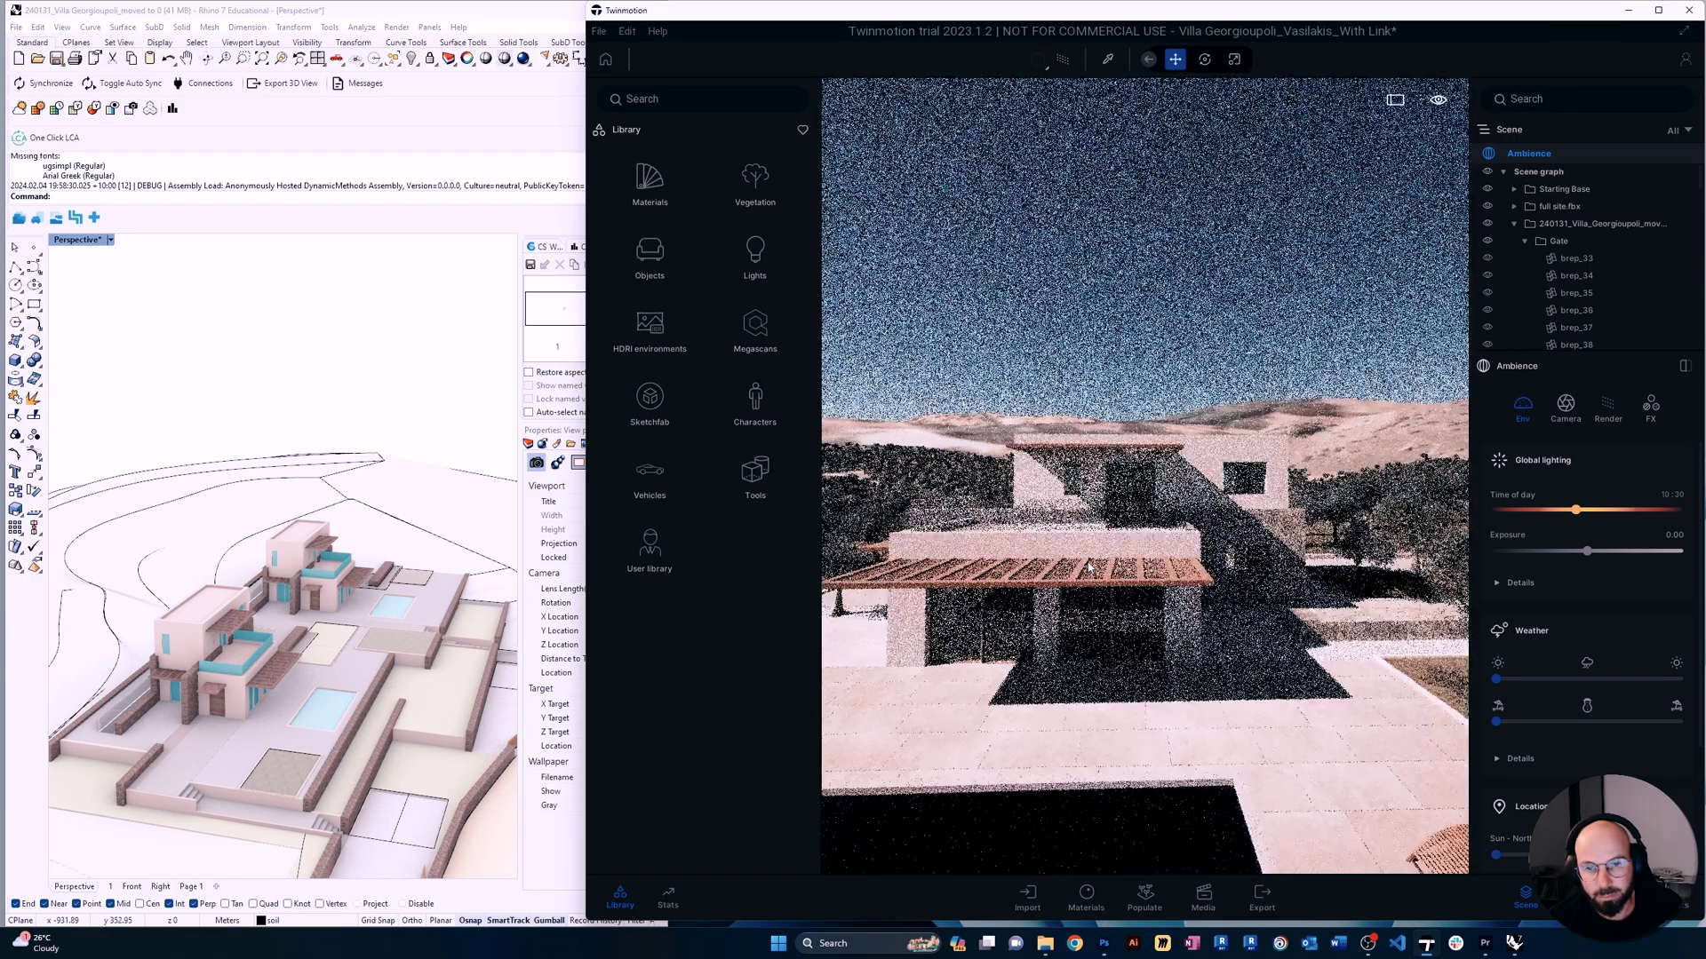
{"action": "scroll", "coordinate": [1092, 566], "scroll_direction": "up", "scroll_amount": 5}
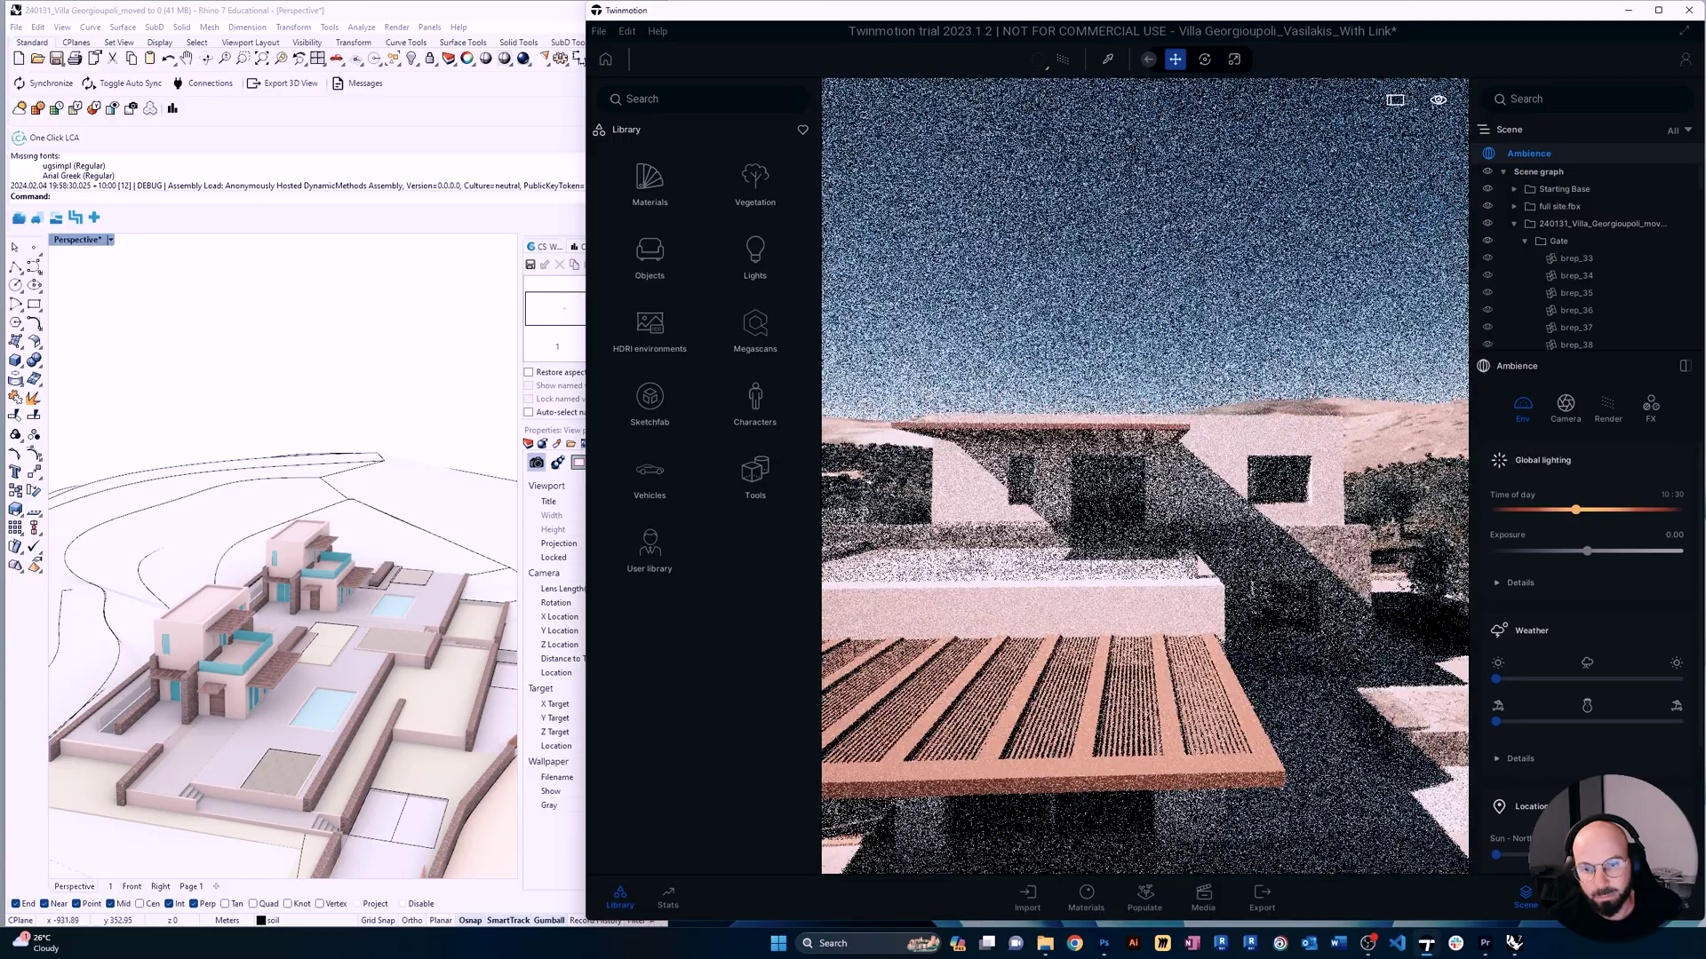
{"action": "scroll", "coordinate": [1092, 566], "scroll_direction": "up", "scroll_amount": 5}
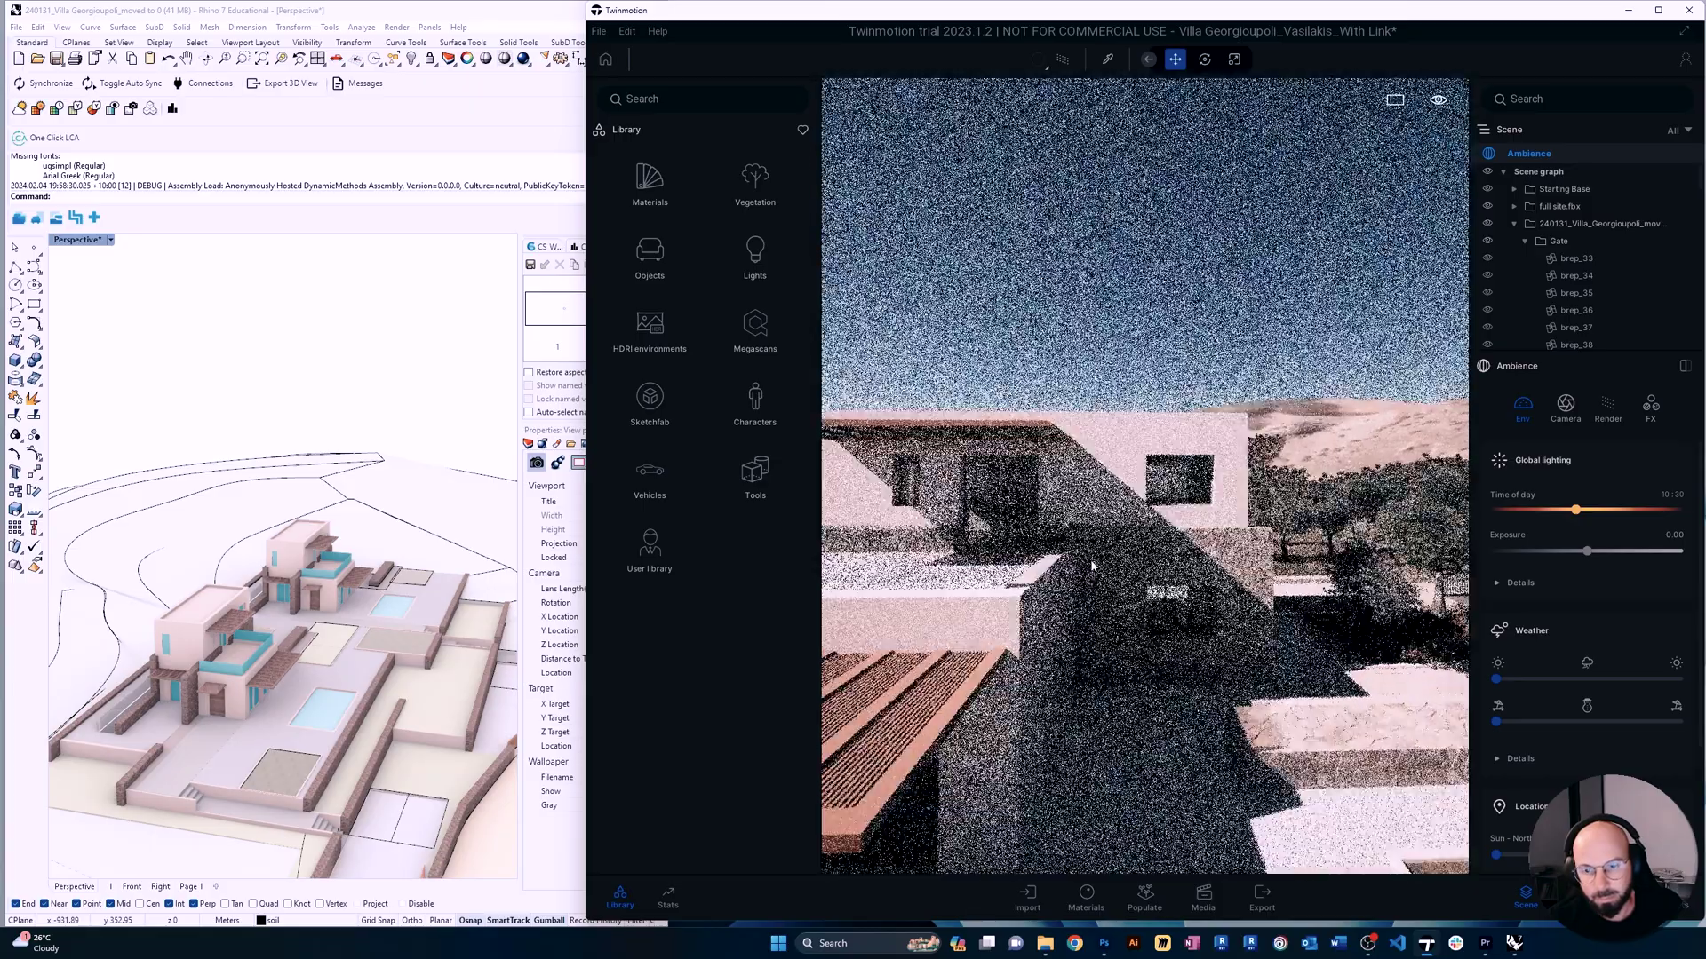
{"action": "scroll", "coordinate": [1092, 566], "scroll_direction": "up", "scroll_amount": 5}
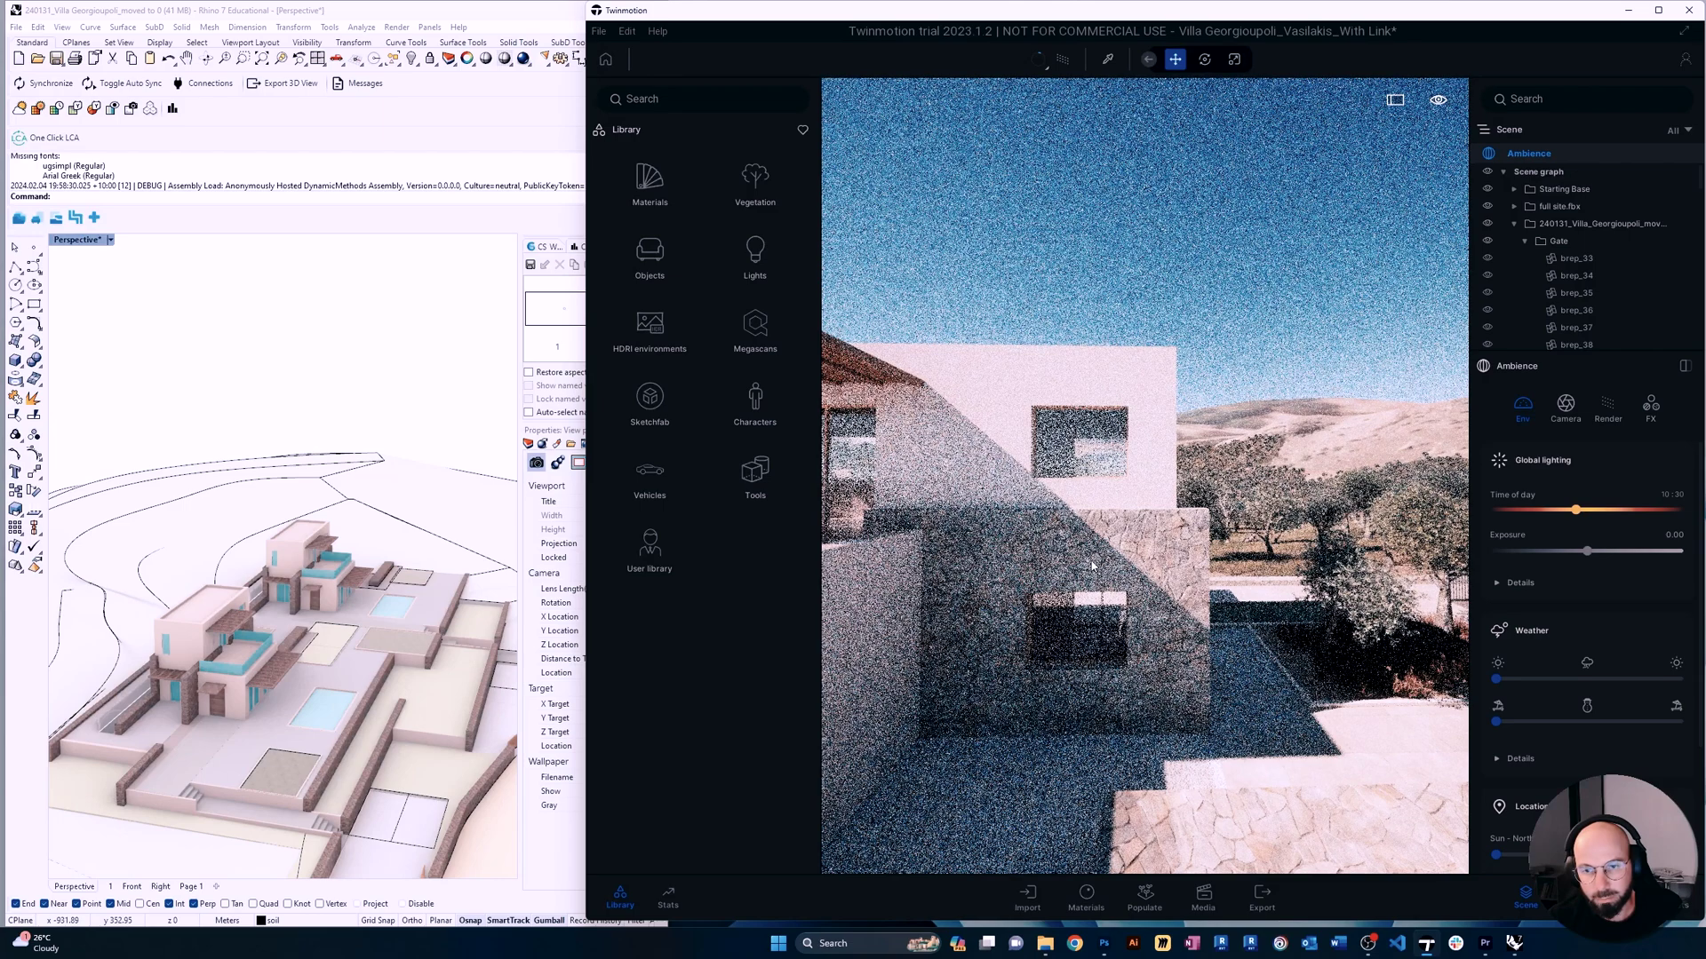
{"action": "key", "text": "q"}
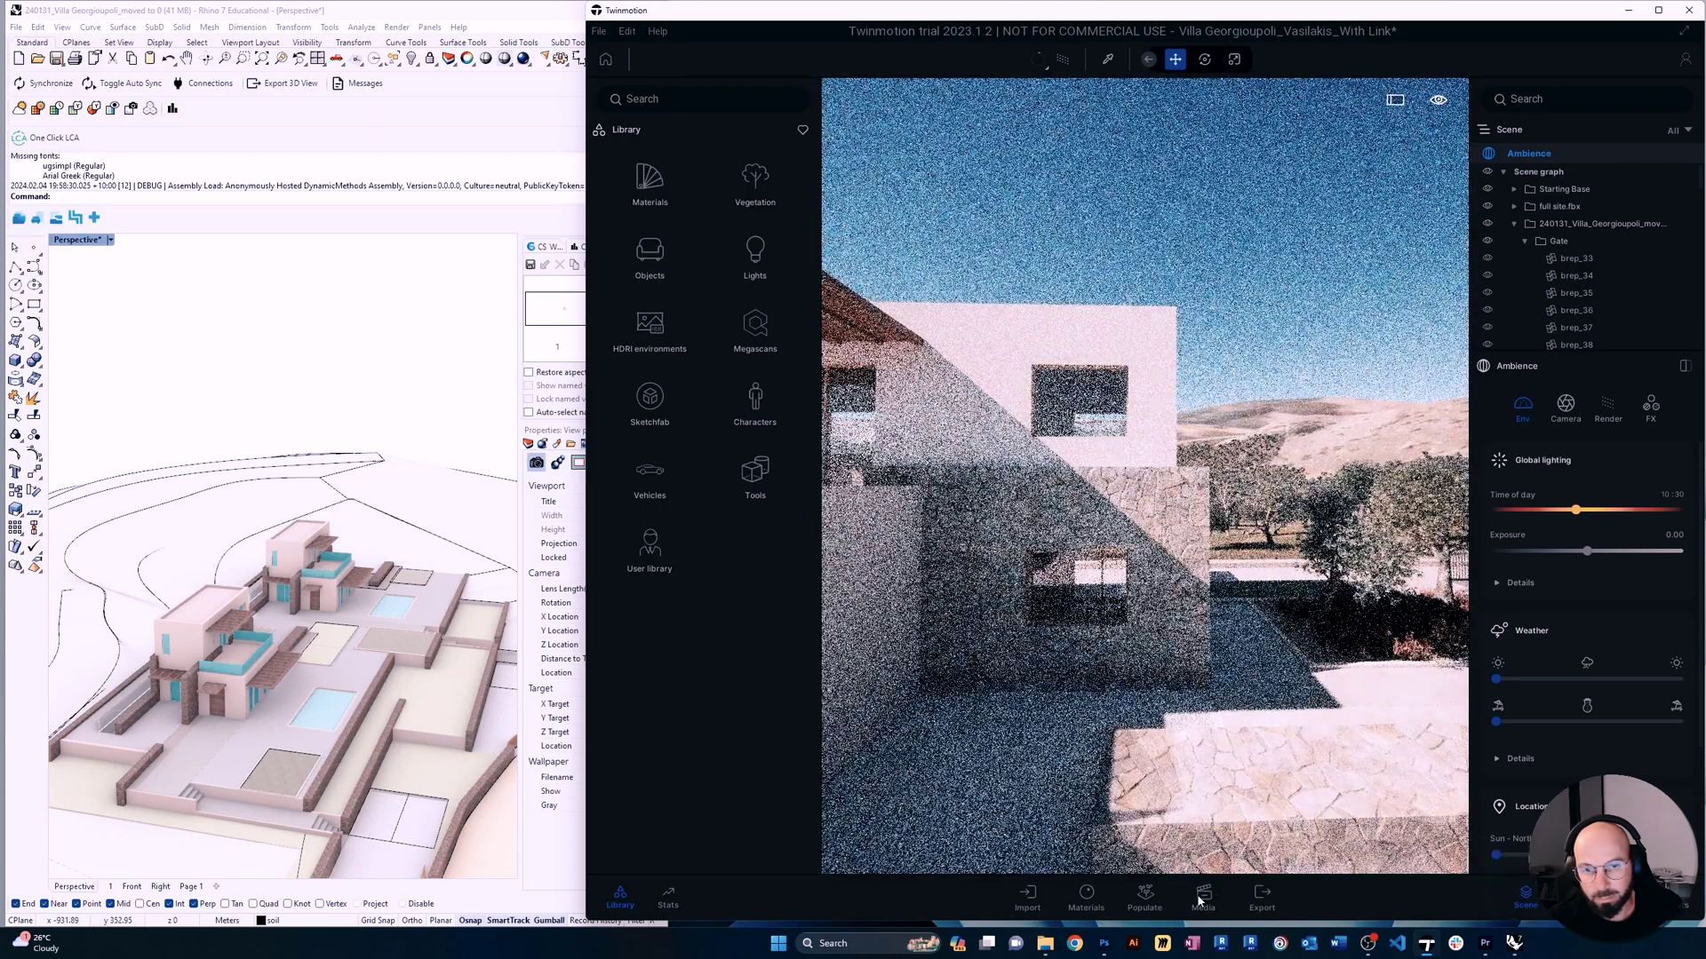
Show the saved image views and examine both villas, the olive trees and the surrounding site with path tracing off.
{"action": "left_click", "coordinate": [1201, 897]}
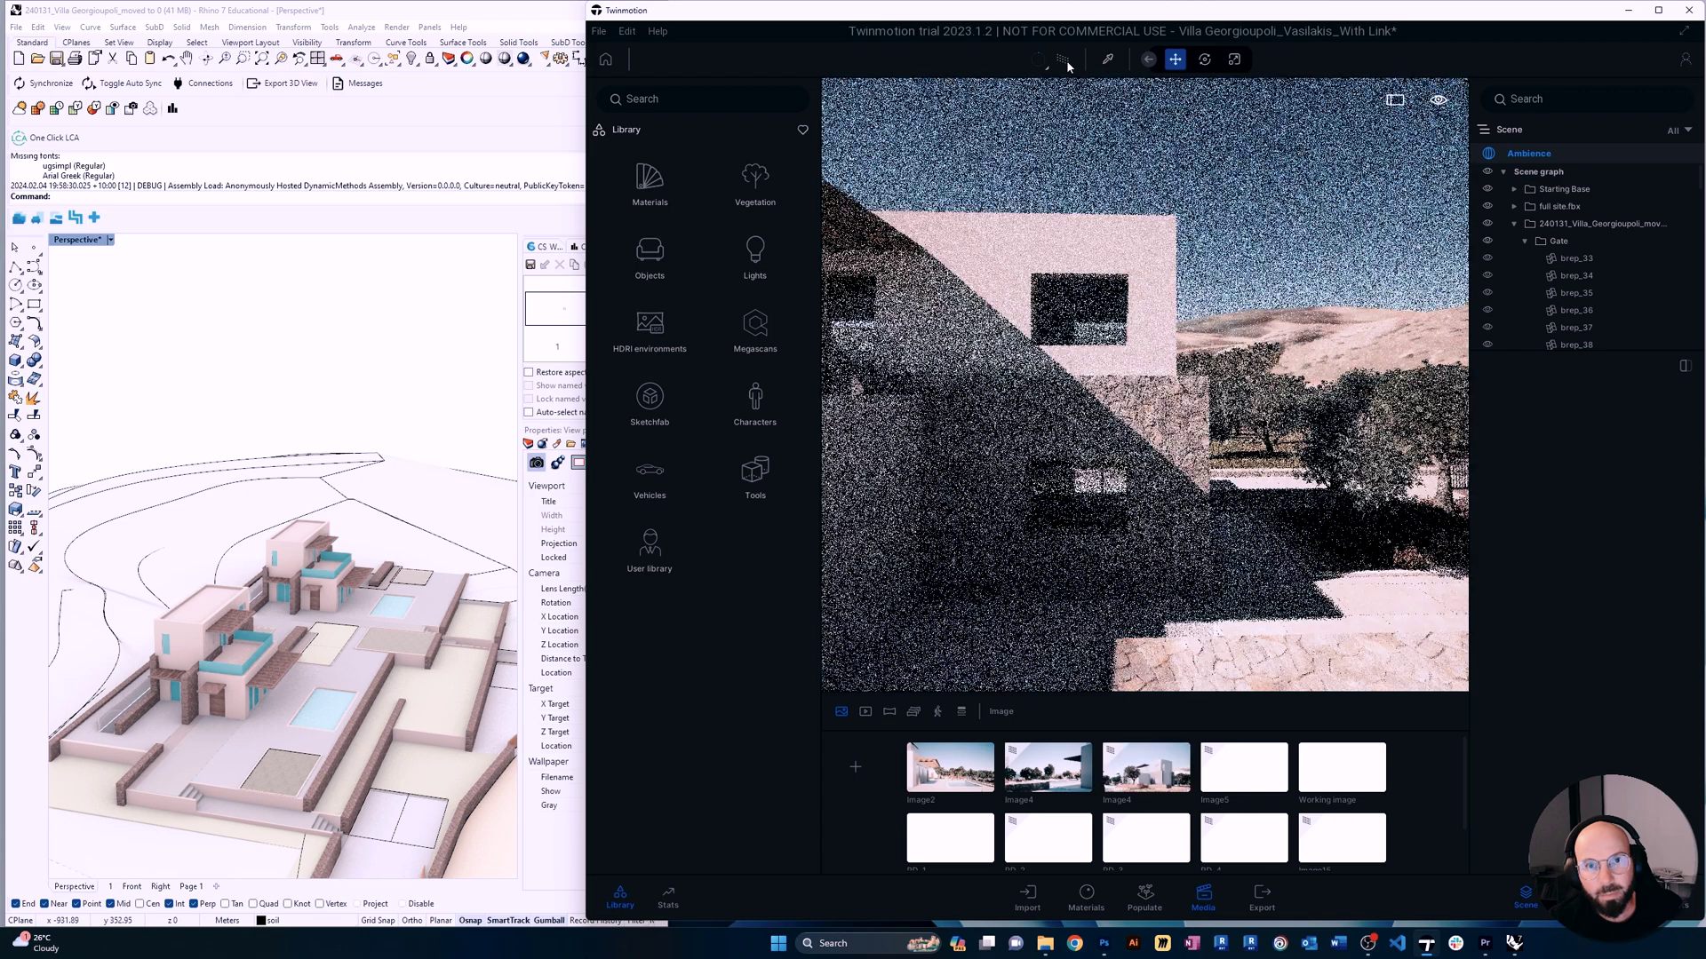
{"action": "key", "text": "d"}
{"action": "right_click_drag", "start_coordinate": [1244, 390], "coordinate": [1048, 391]}
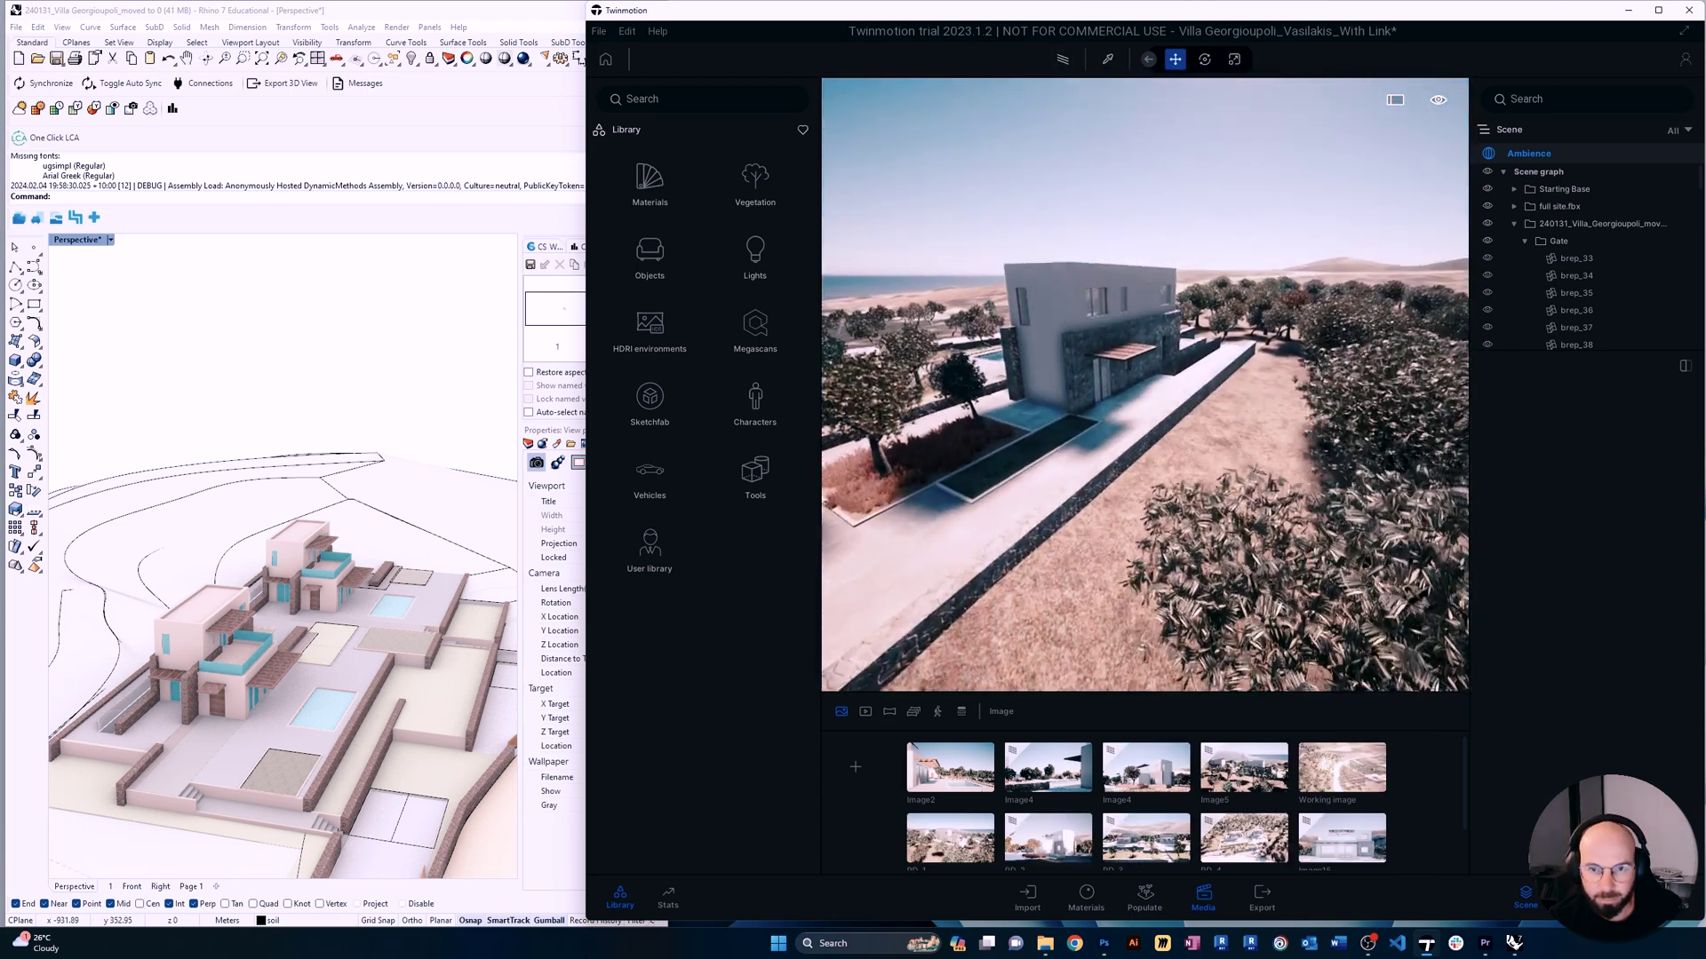
{"action": "key", "text": "a"}
{"action": "right_click_drag", "start_coordinate": [1048, 391], "coordinate": [1244, 355]}
{"action": "key", "text": "w"}
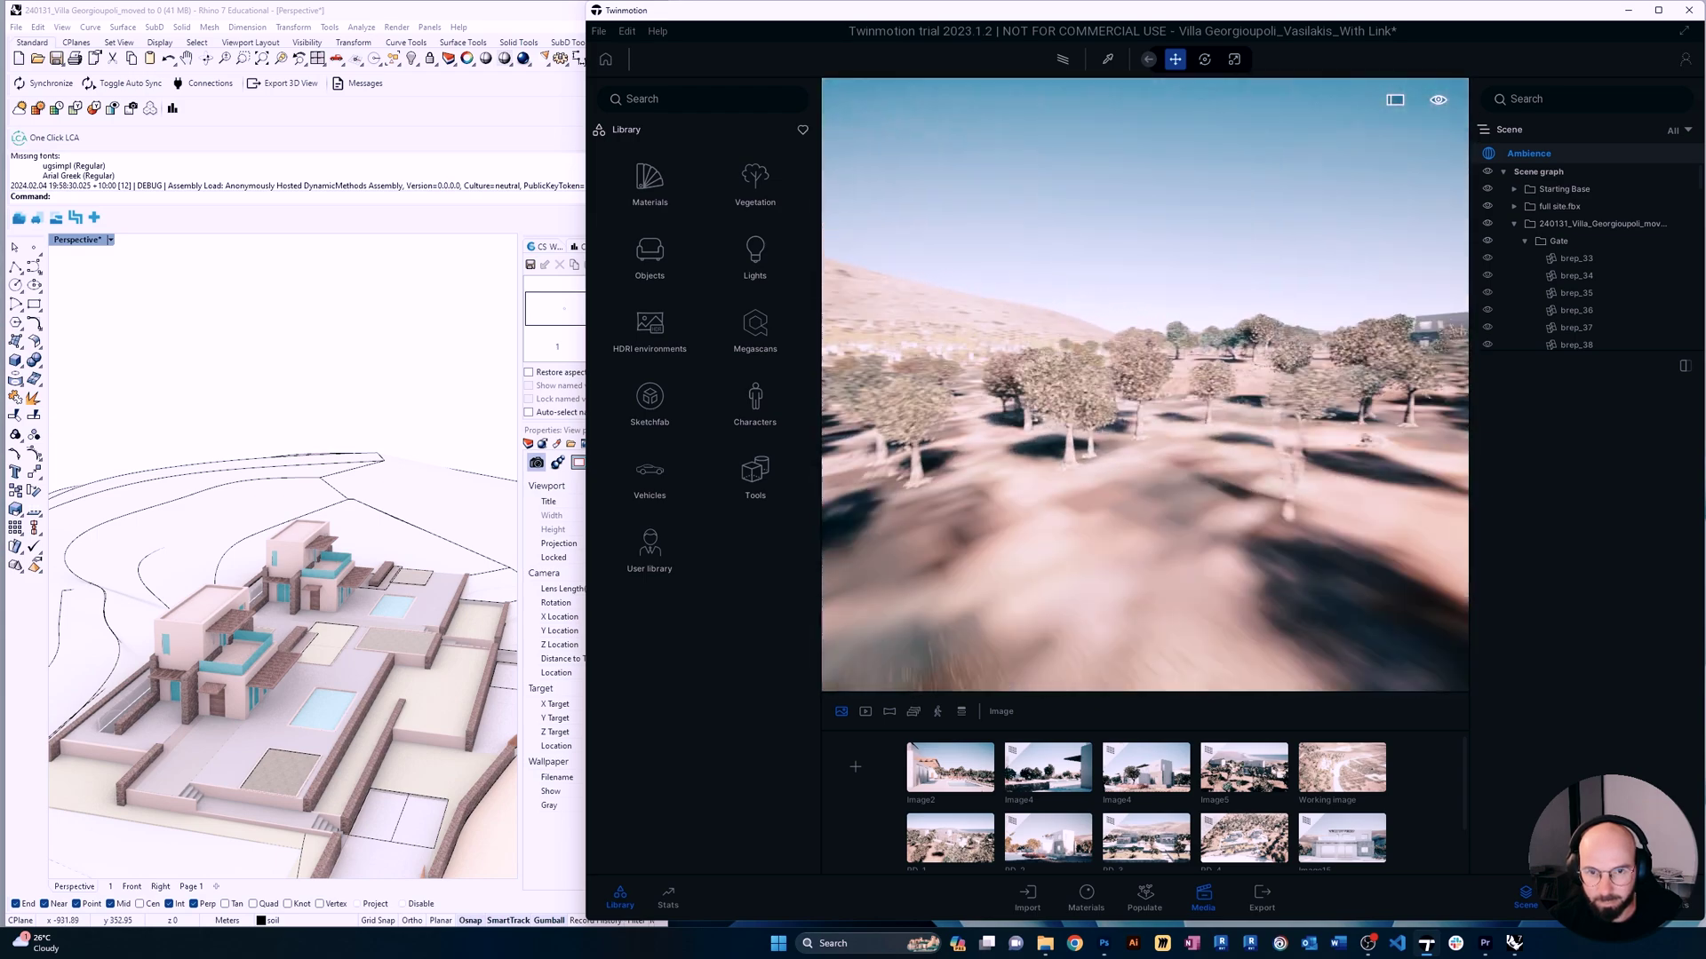
{"action": "key", "text": "w"}
{"action": "right_click_drag", "start_coordinate": [1145, 391], "coordinate": [1297, 386]}
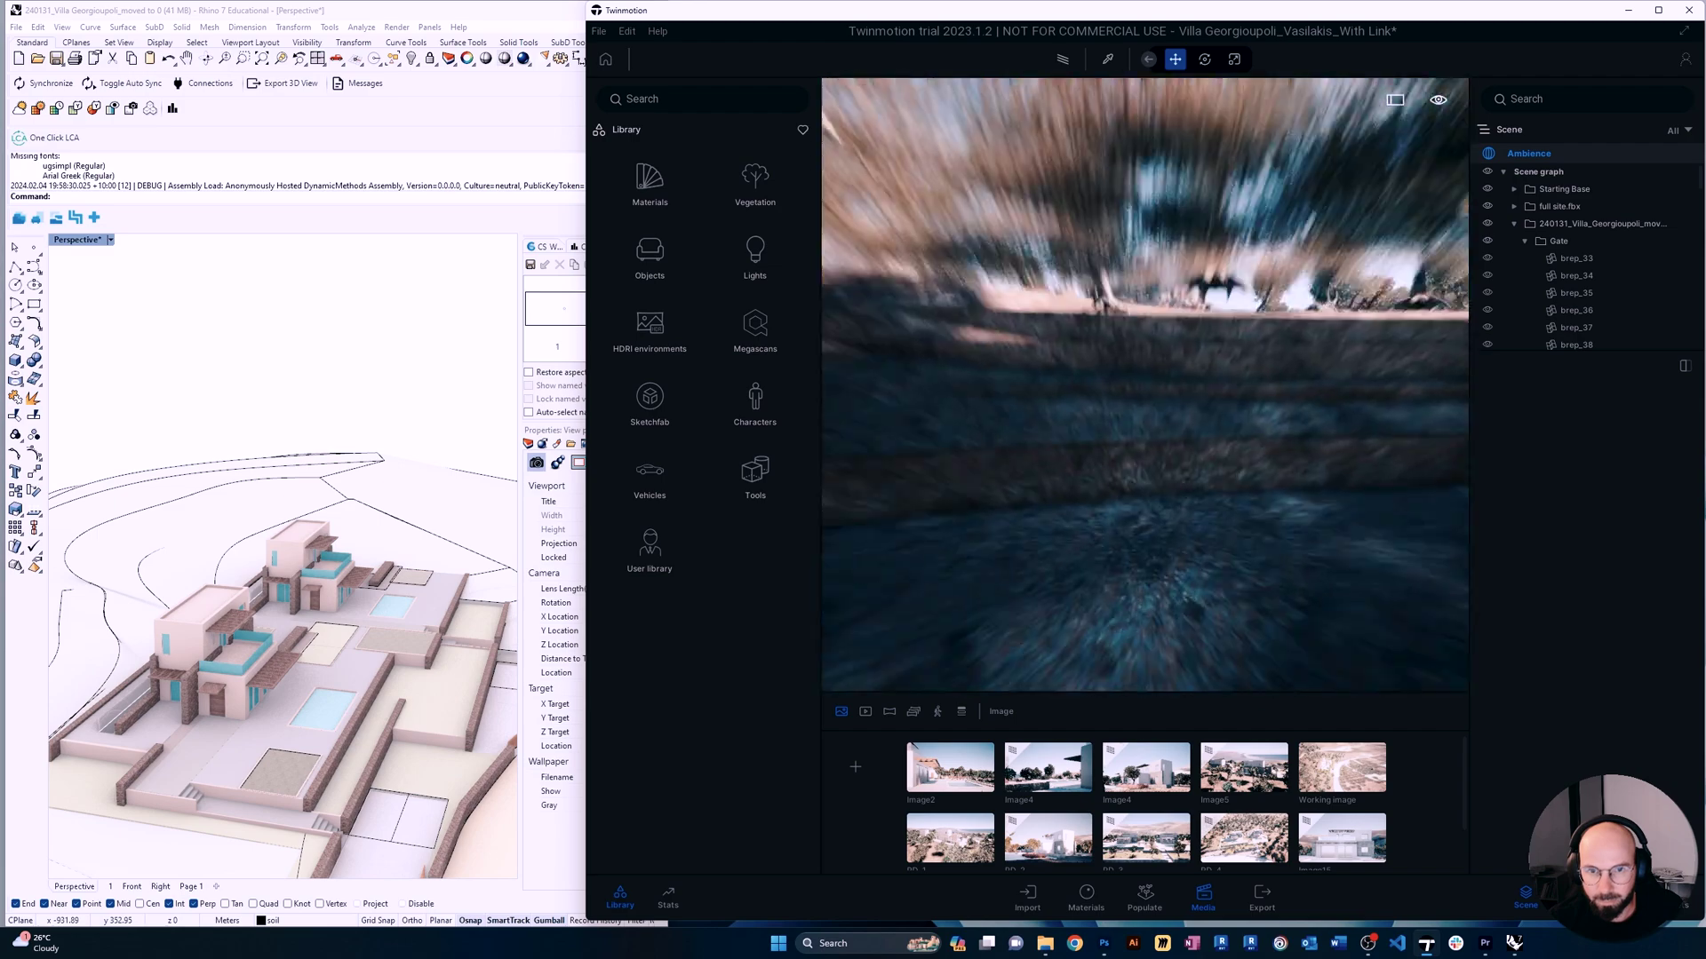
{"action": "key", "text": "w"}
{"action": "key", "text": "e"}
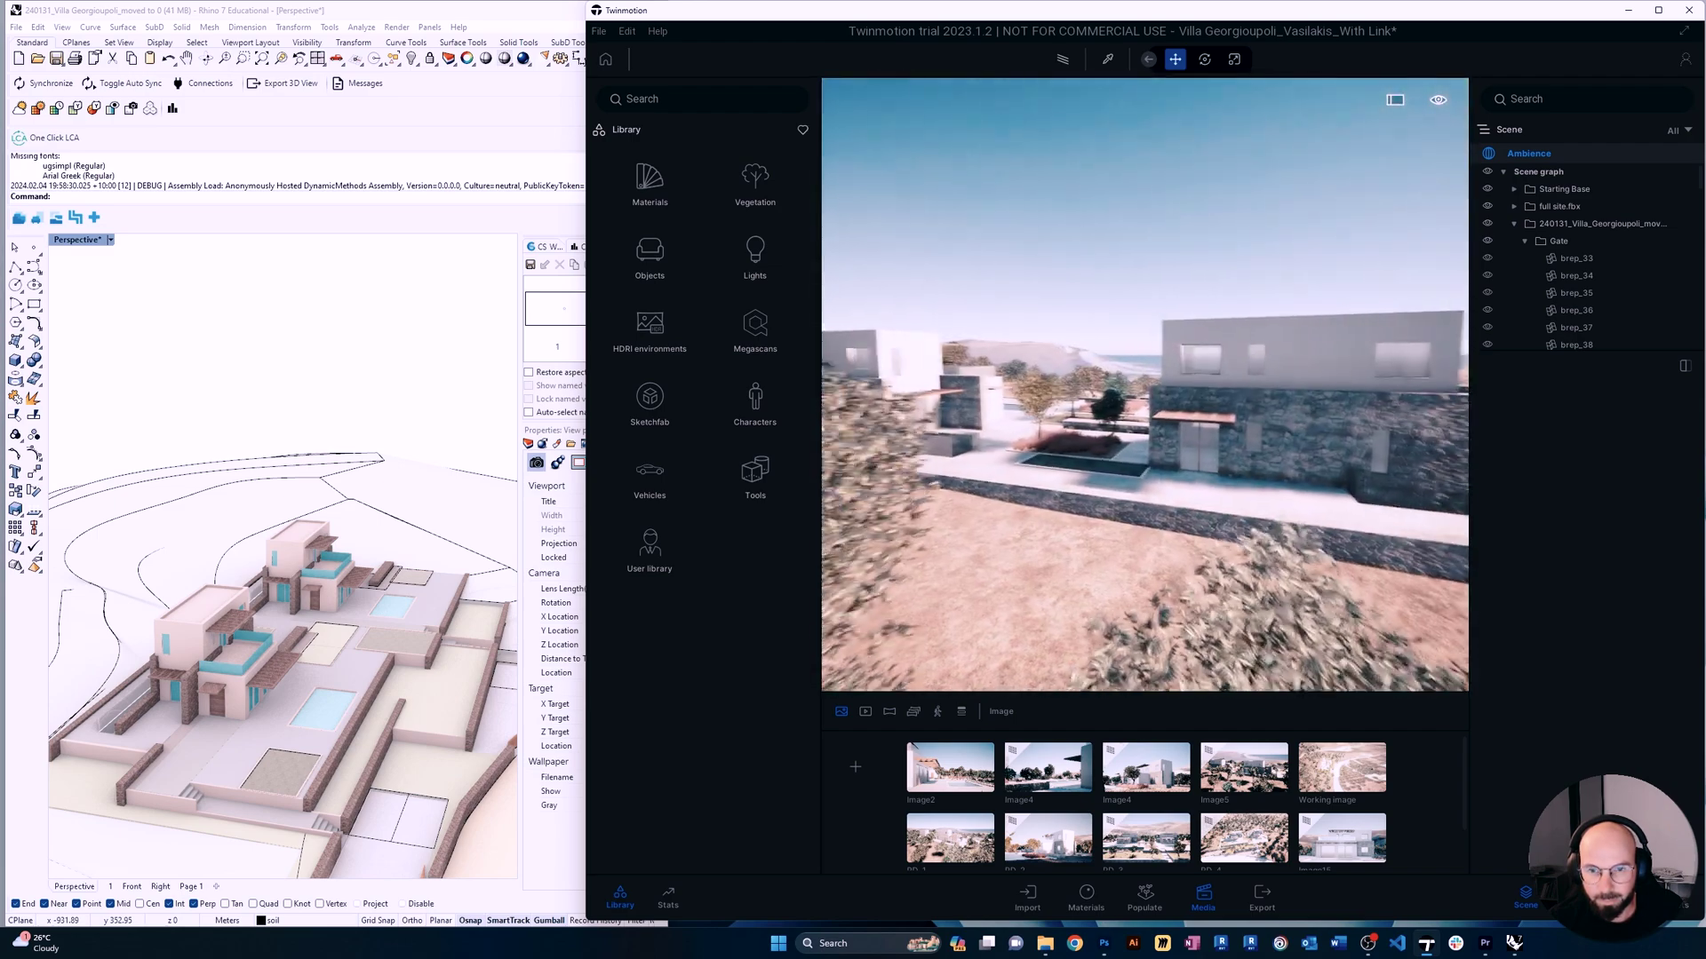
{"action": "right_click_drag", "start_coordinate": [1124, 396], "coordinate": [1124, 391]}
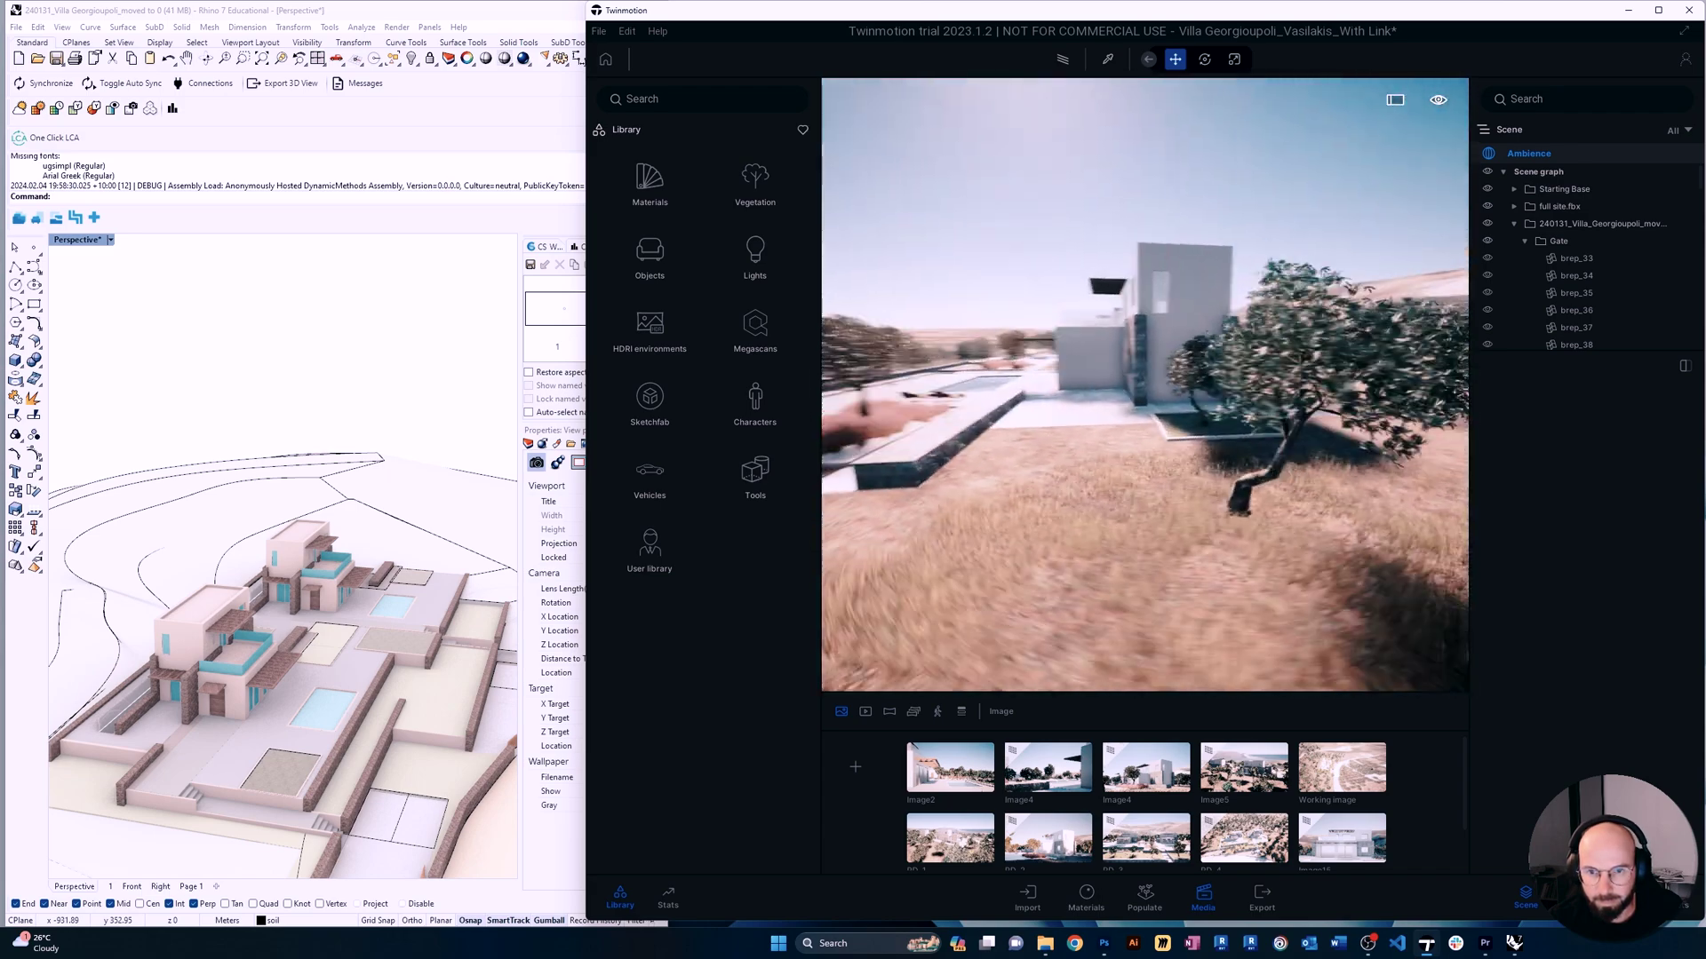
{"action": "key", "text": "w"}
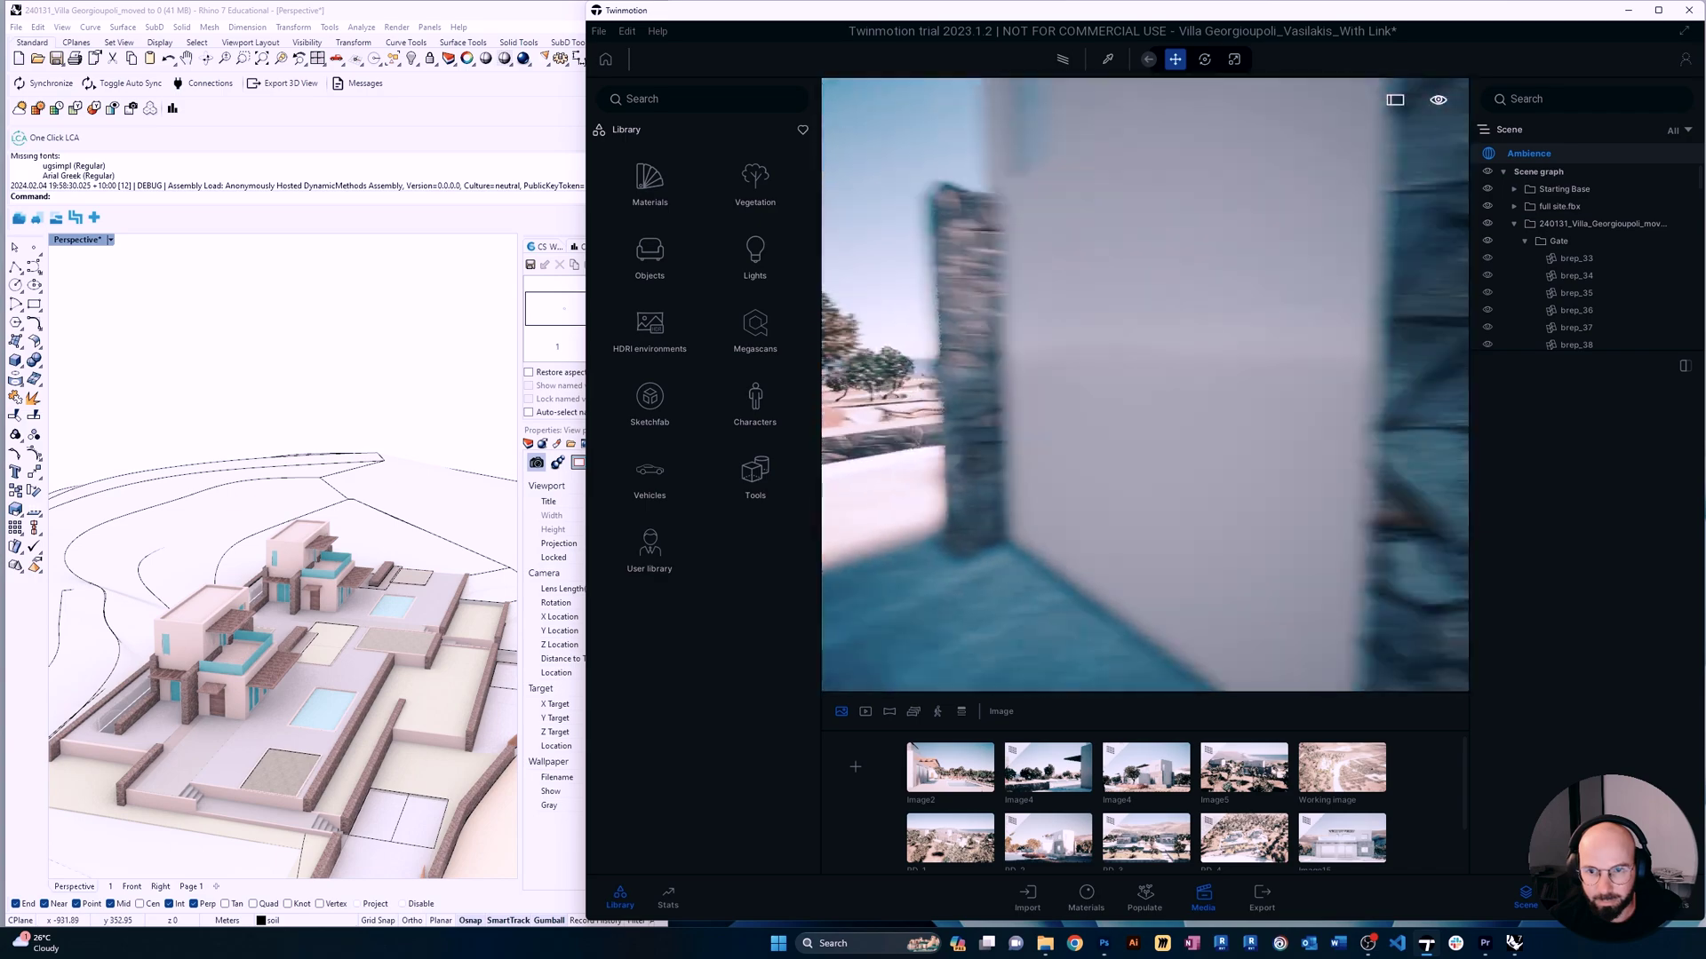
{"action": "key", "text": "w"}
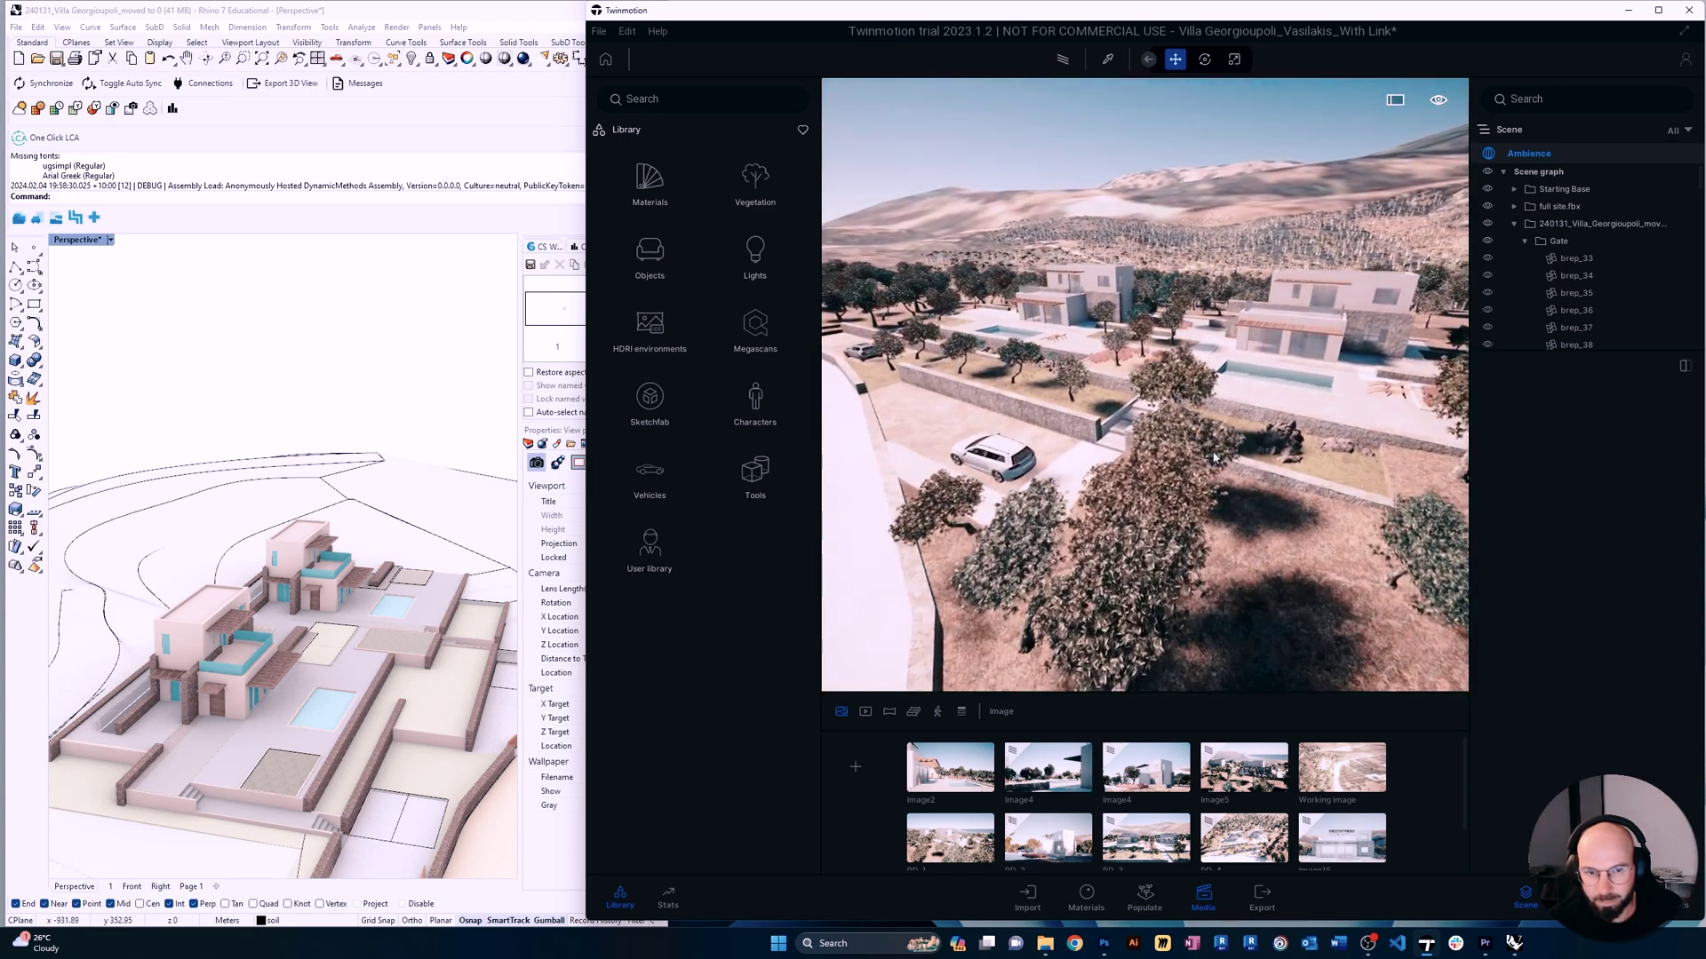
Switch to Rhino, show the layer list and examine the villa model from ground level and from above.
{"action": "right_click_drag", "start_coordinate": [457, 676], "coordinate": [400, 644]}
{"action": "scroll", "coordinate": [373, 707], "scroll_direction": "up", "scroll_amount": 3}
{"action": "scroll", "coordinate": [375, 711], "scroll_direction": "up", "scroll_amount": 4}
{"action": "left_click", "coordinate": [528, 444]}
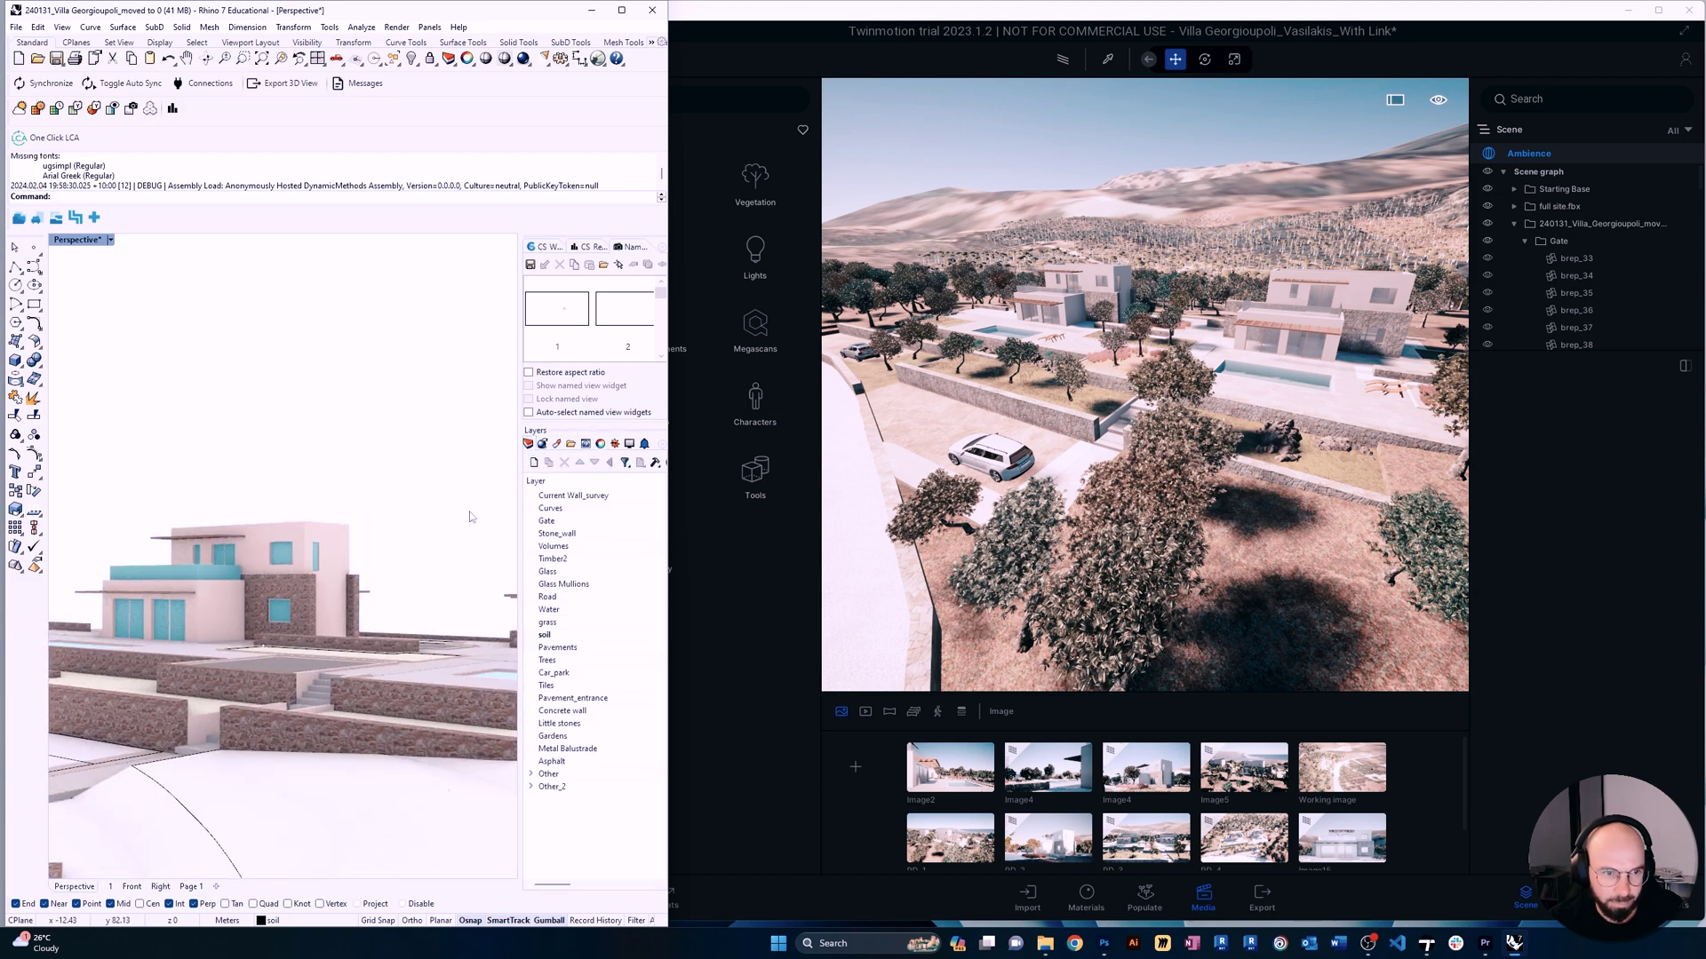
{"action": "right_click_drag", "start_coordinate": [471, 515], "coordinate": [376, 629]}
{"action": "scroll", "coordinate": [350, 601], "scroll_direction": "up", "scroll_amount": 3}
Switch to Twinmotion, examine the villa terrace, and review the saved views Image4, PD_3, Image17 and Image18.
{"action": "right_click_drag", "start_coordinate": [1262, 533], "coordinate": [1157, 602]}
{"action": "key", "text": "w"}
{"action": "key", "text": "w"}
{"action": "key", "text": "a"}
{"action": "mouse_move", "coordinate": [1328, 851]}
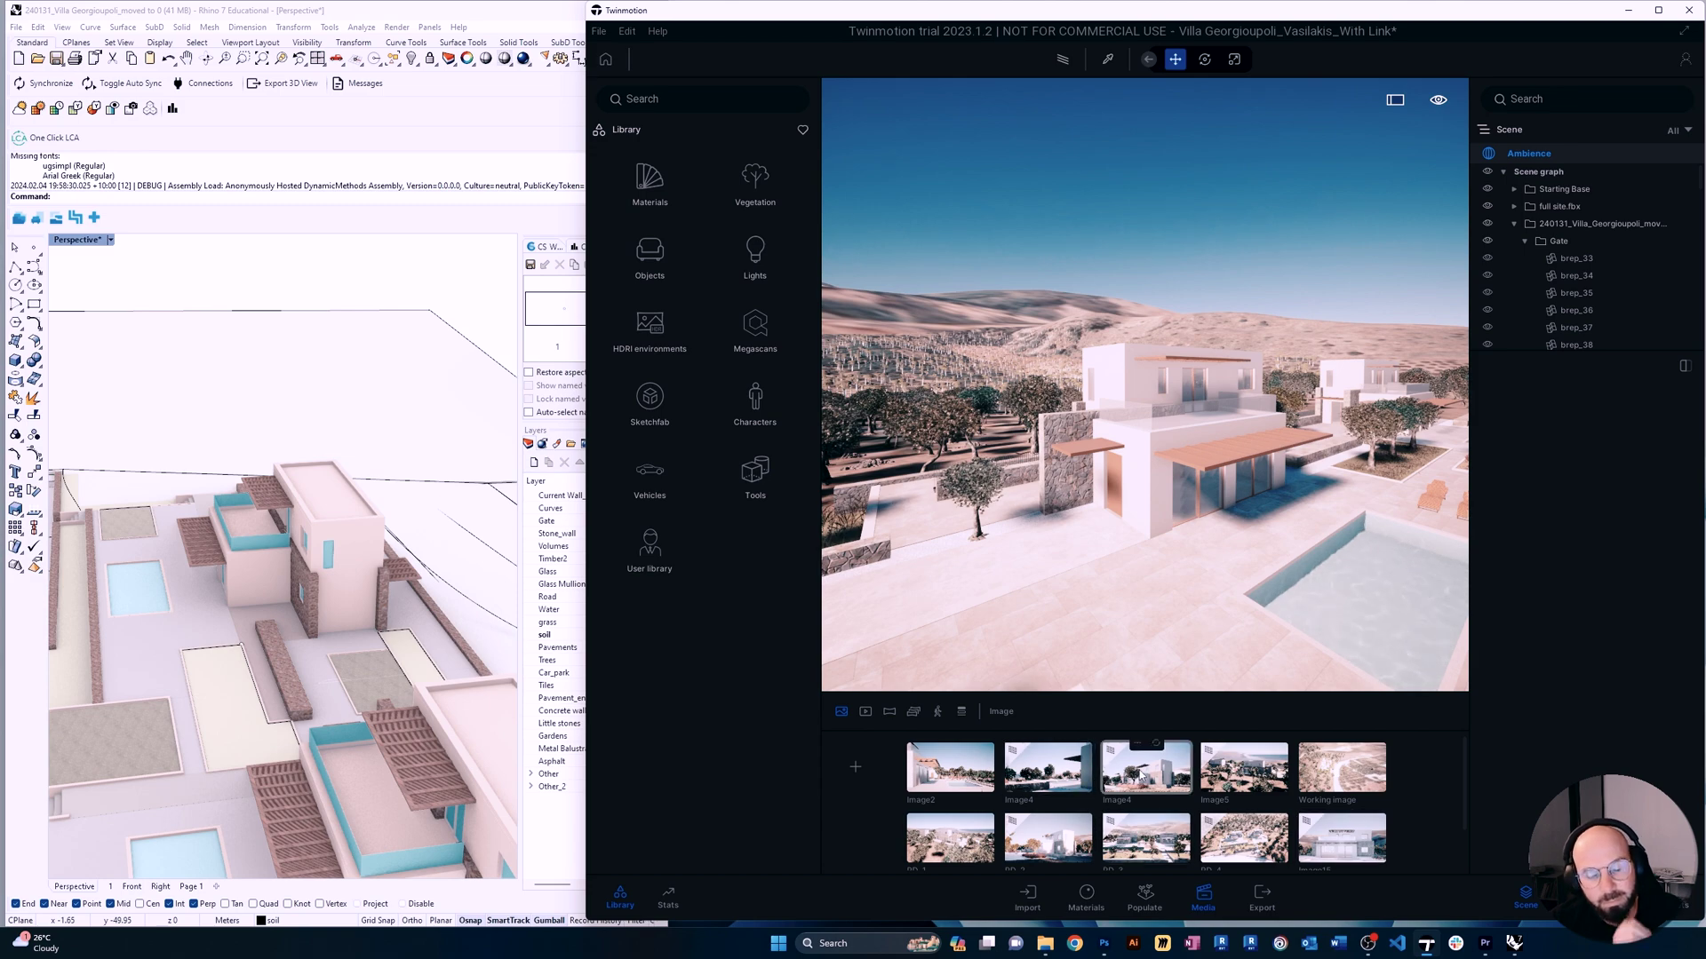
{"action": "left_click", "coordinate": [1146, 779]}
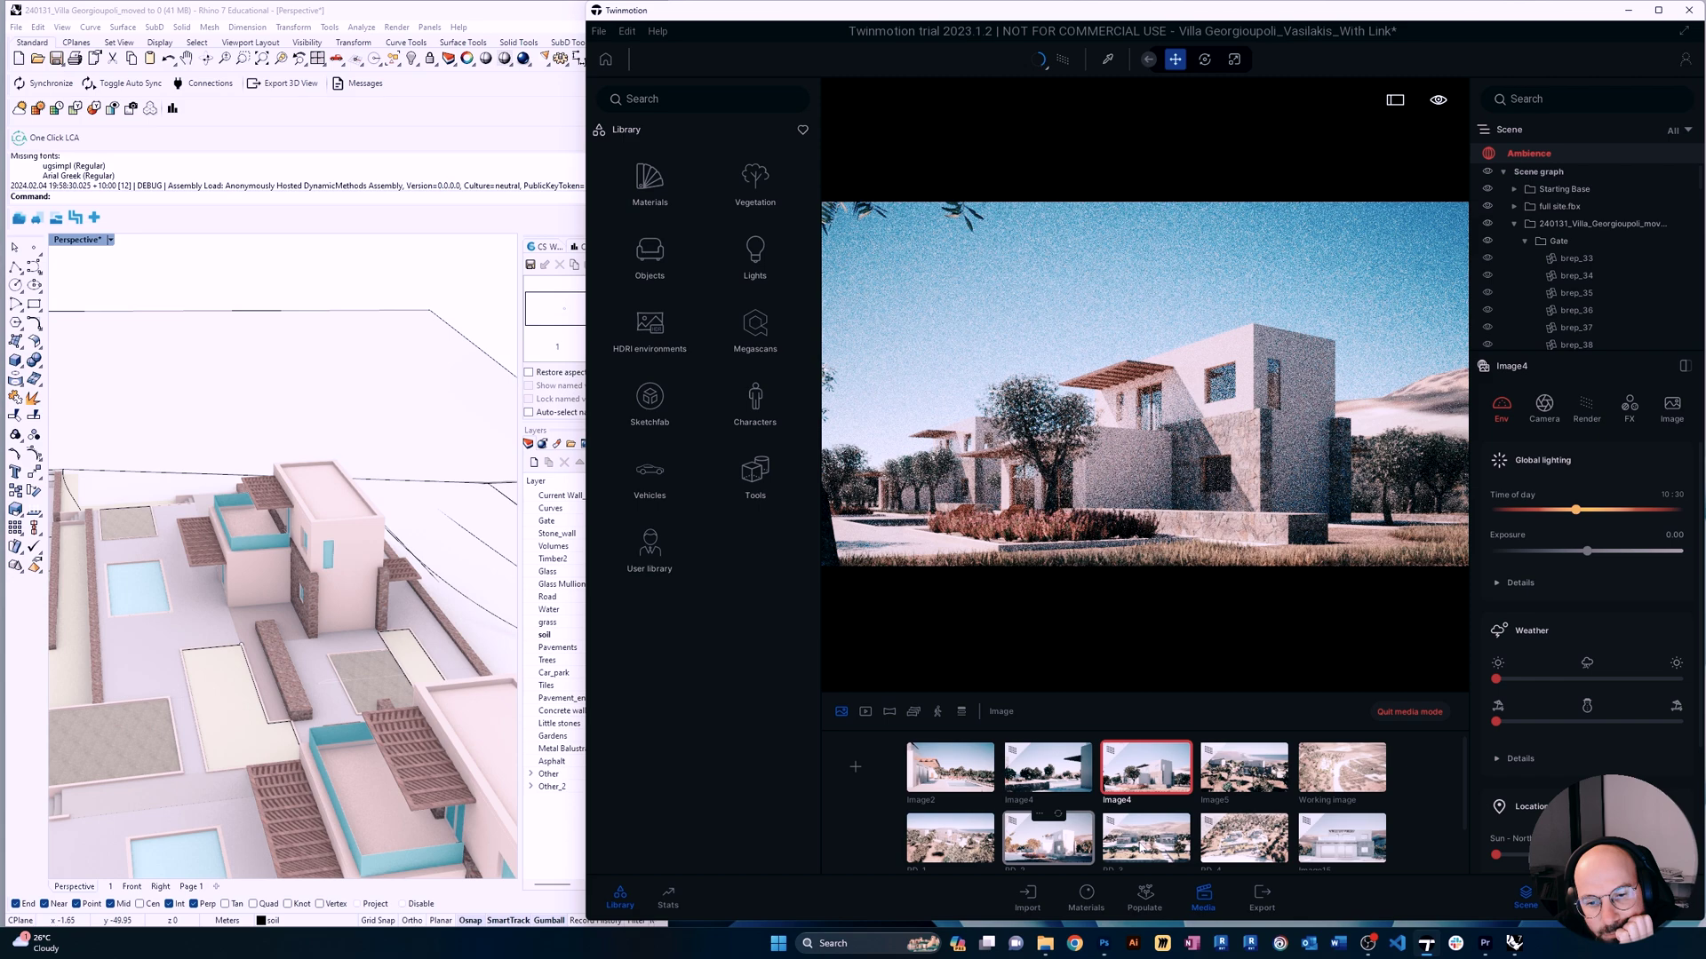
{"action": "left_click", "coordinate": [1142, 845]}
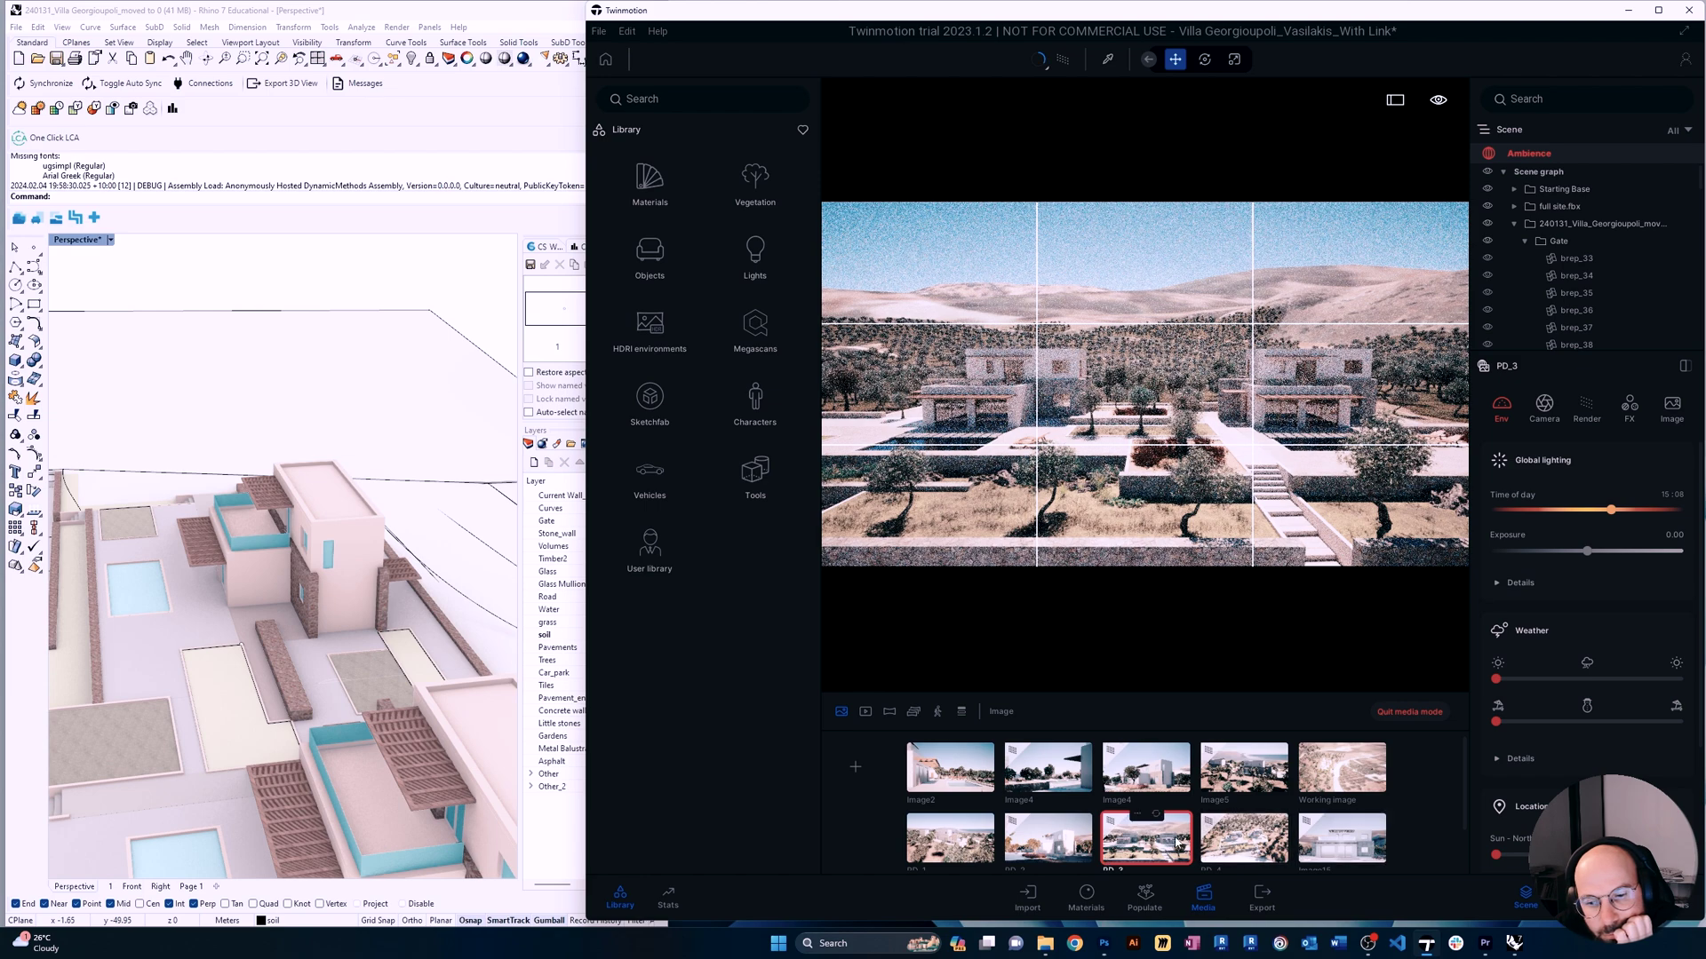
{"action": "scroll", "coordinate": [1243, 839], "scroll_direction": "down", "scroll_amount": 1}
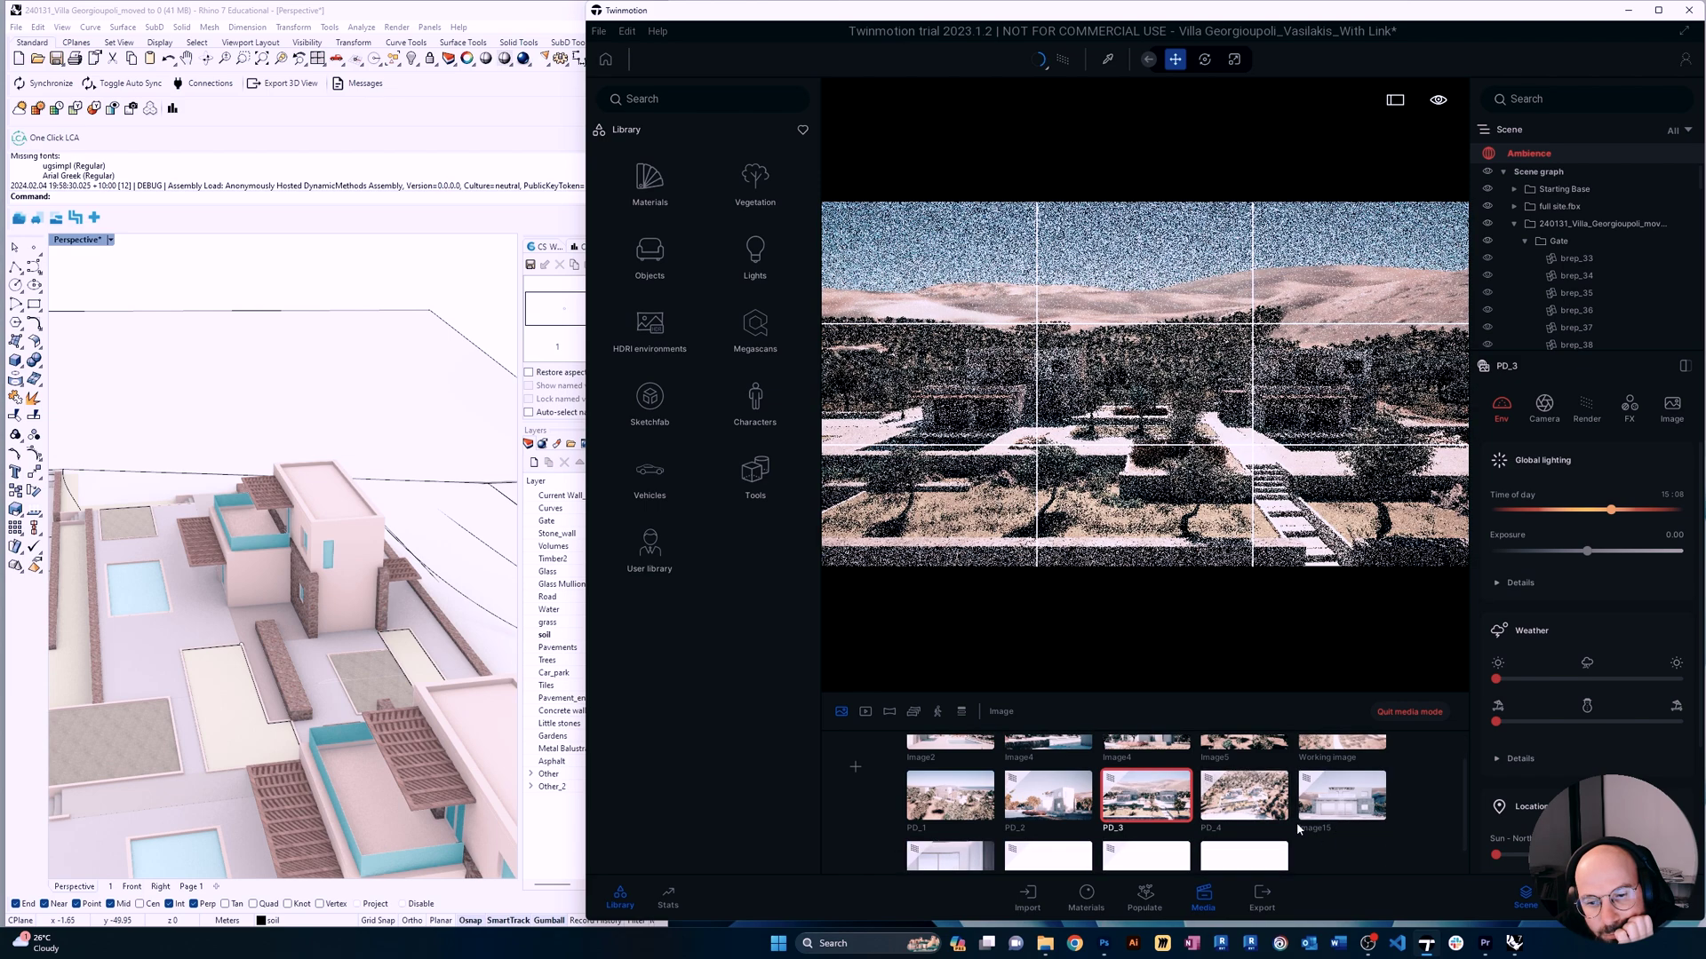
{"action": "scroll", "coordinate": [1297, 823], "scroll_direction": "down", "scroll_amount": 1}
{"action": "left_click", "coordinate": [1055, 839]}
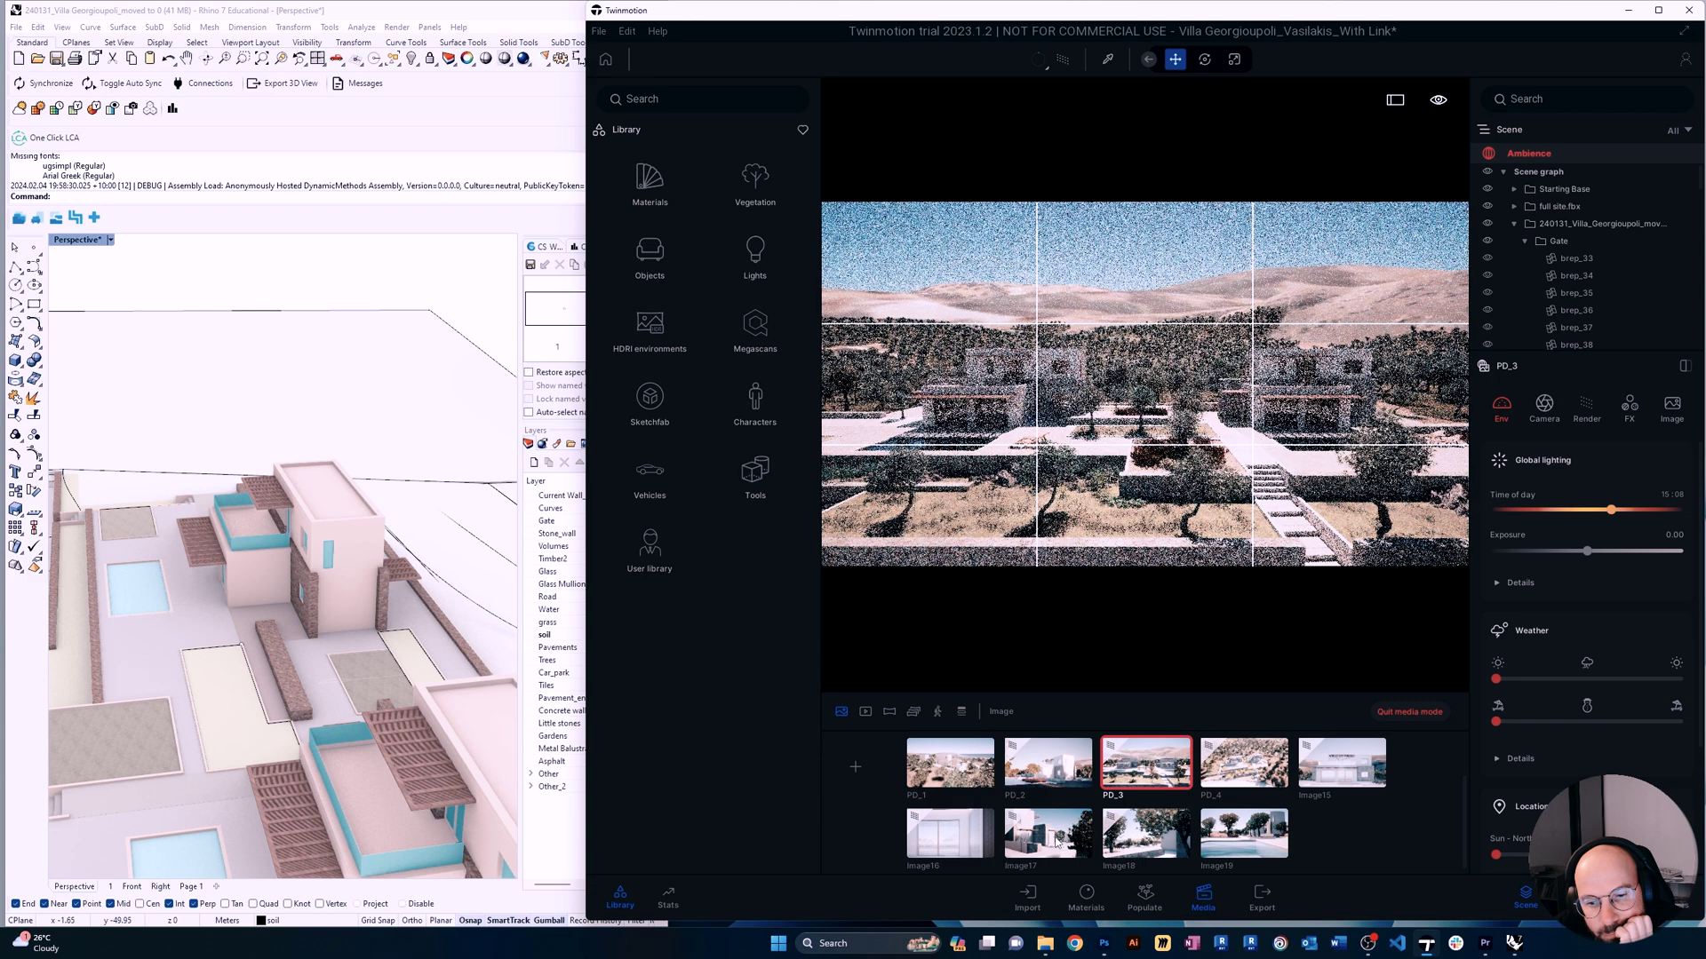
{"action": "left_click", "coordinate": [1152, 842]}
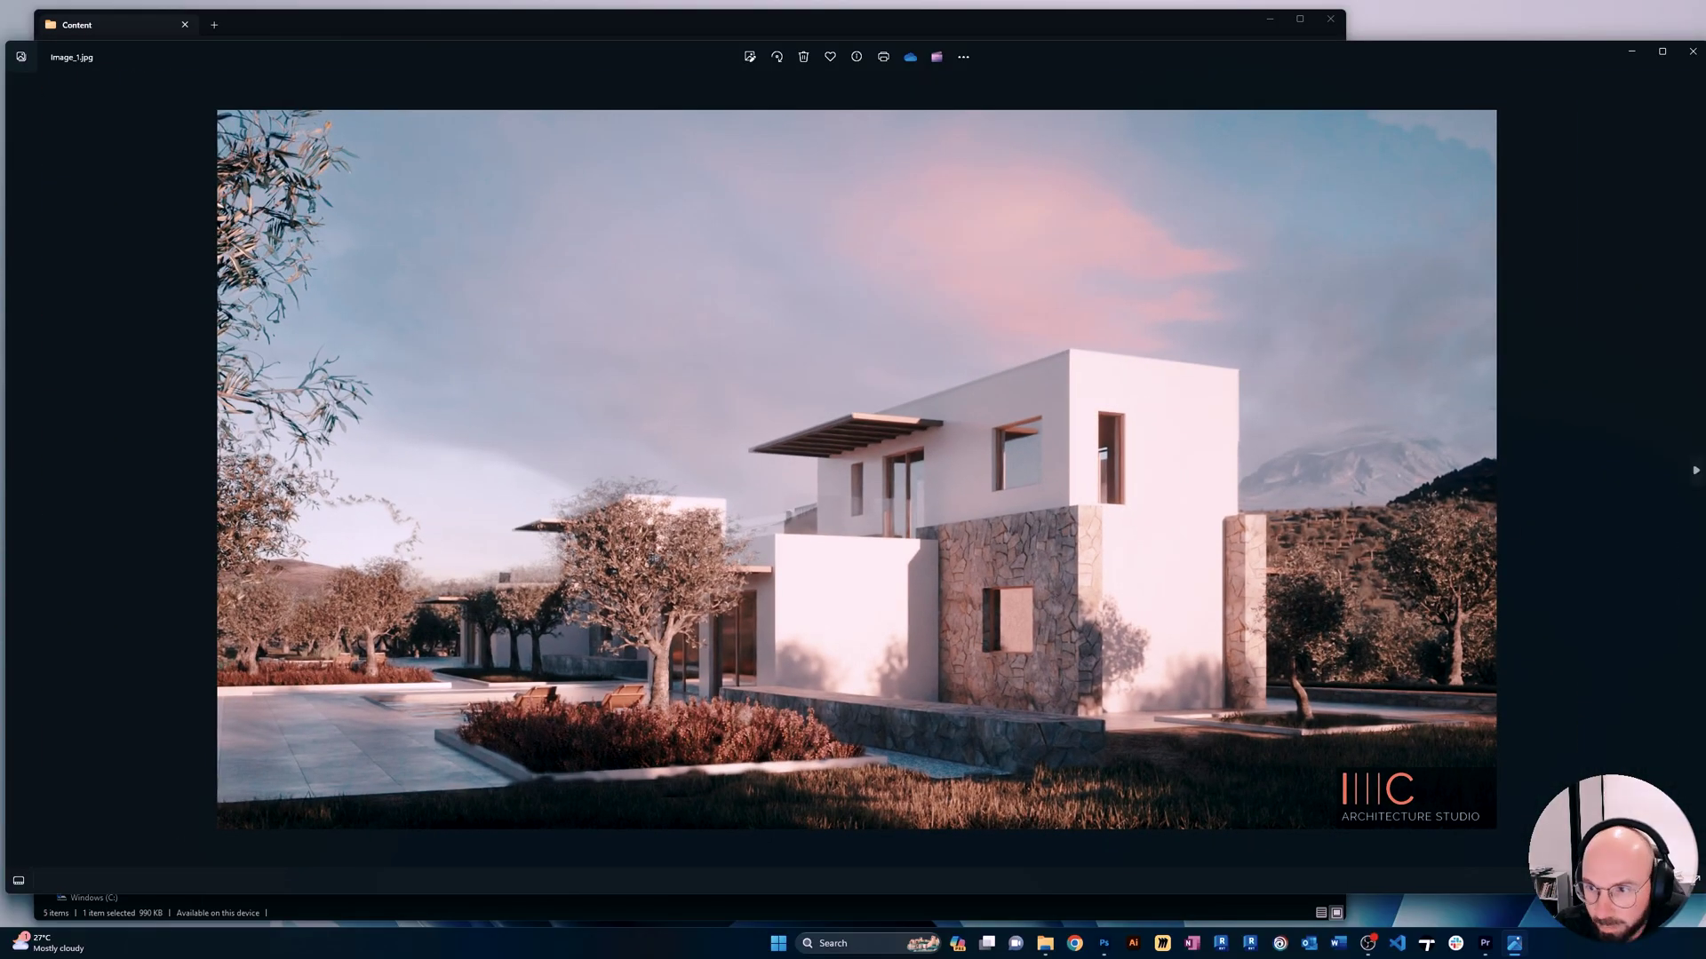
Inspect the facade details in the exported render Image_2.jpg and view Image_3.jpg.
{"action": "key", "text": "Right"}
{"action": "scroll", "coordinate": [255, 695], "scroll_direction": "up", "scroll_amount": 5}
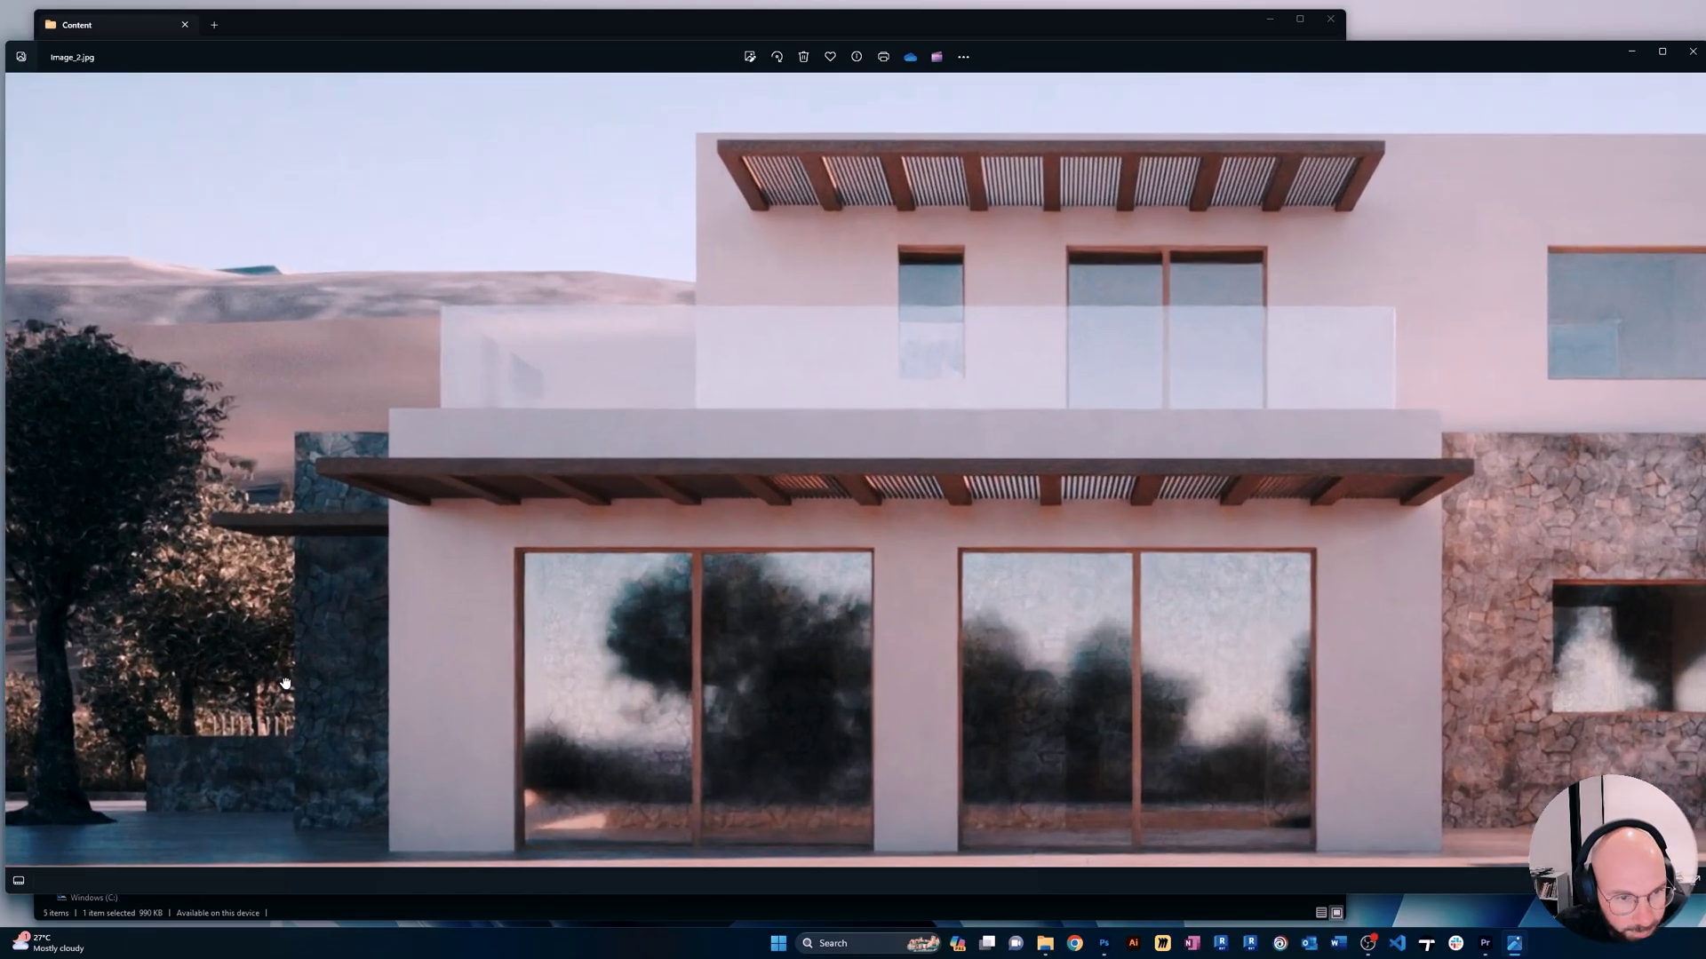
{"action": "left_click_drag", "start_coordinate": [282, 689], "coordinate": [95, 605]}
{"action": "left_click_drag", "start_coordinate": [1475, 630], "coordinate": [1315, 639]}
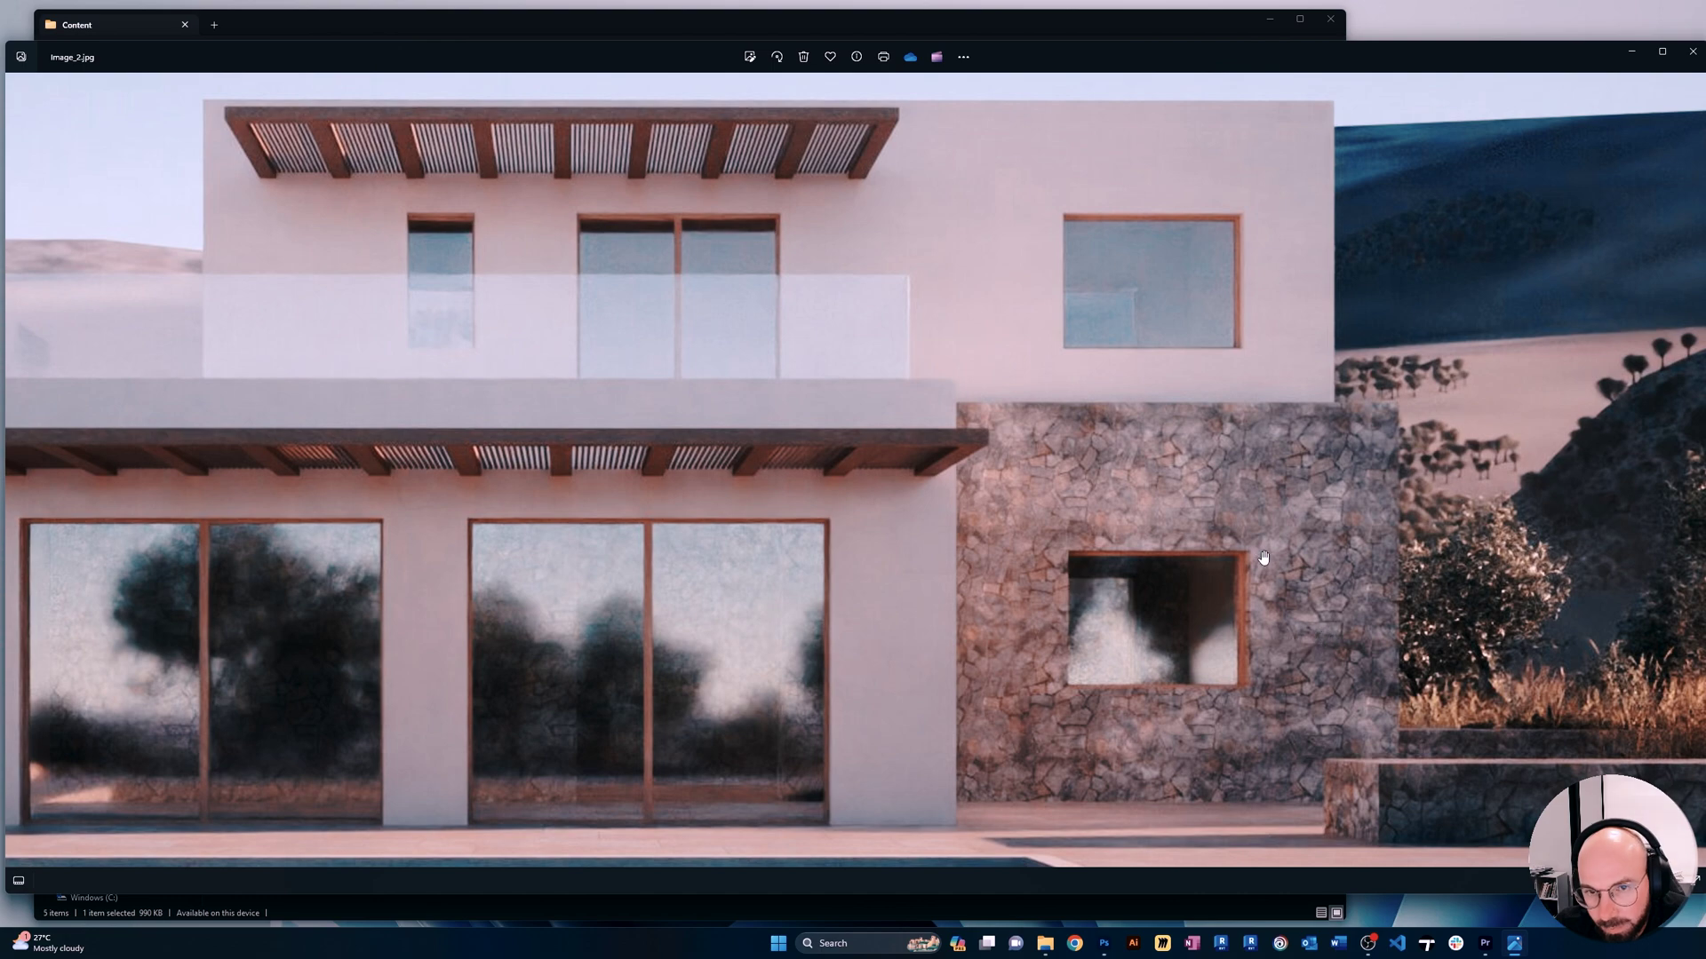
{"action": "scroll", "coordinate": [1264, 557], "scroll_direction": "down", "scroll_amount": 3}
{"action": "left_click", "coordinate": [1694, 480]}
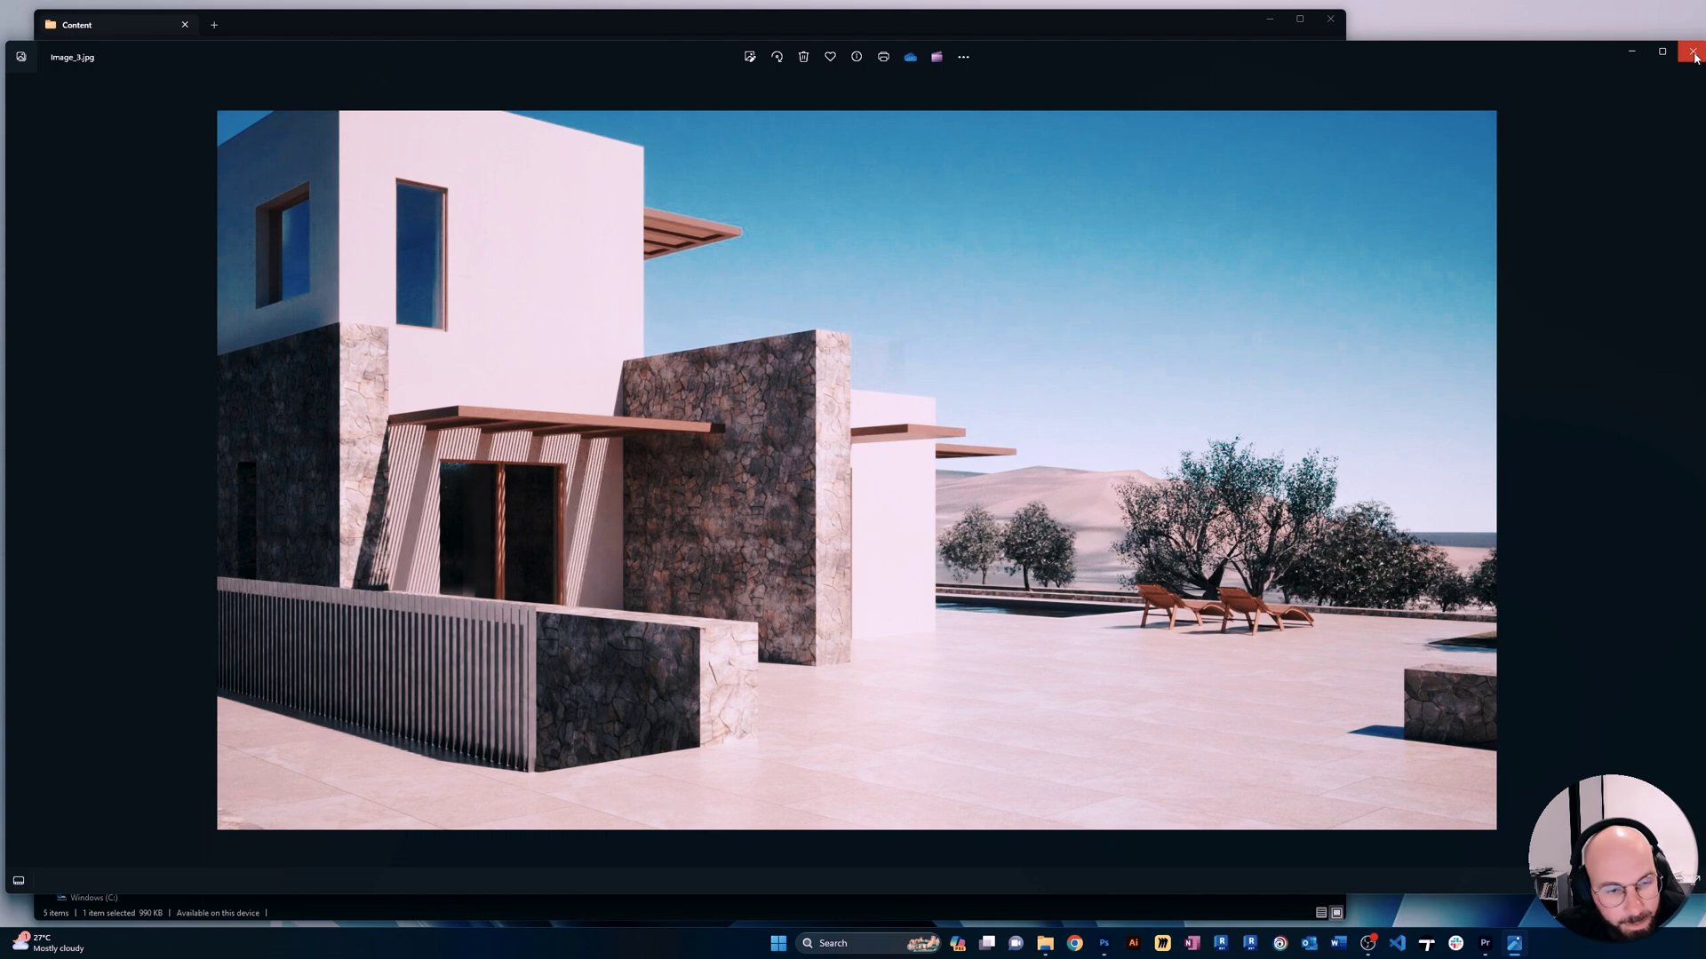
{"action": "scroll", "coordinate": [412, 561], "scroll_direction": "up", "scroll_amount": 3}
{"action": "scroll", "coordinate": [412, 561], "scroll_direction": "down", "scroll_amount": 3}
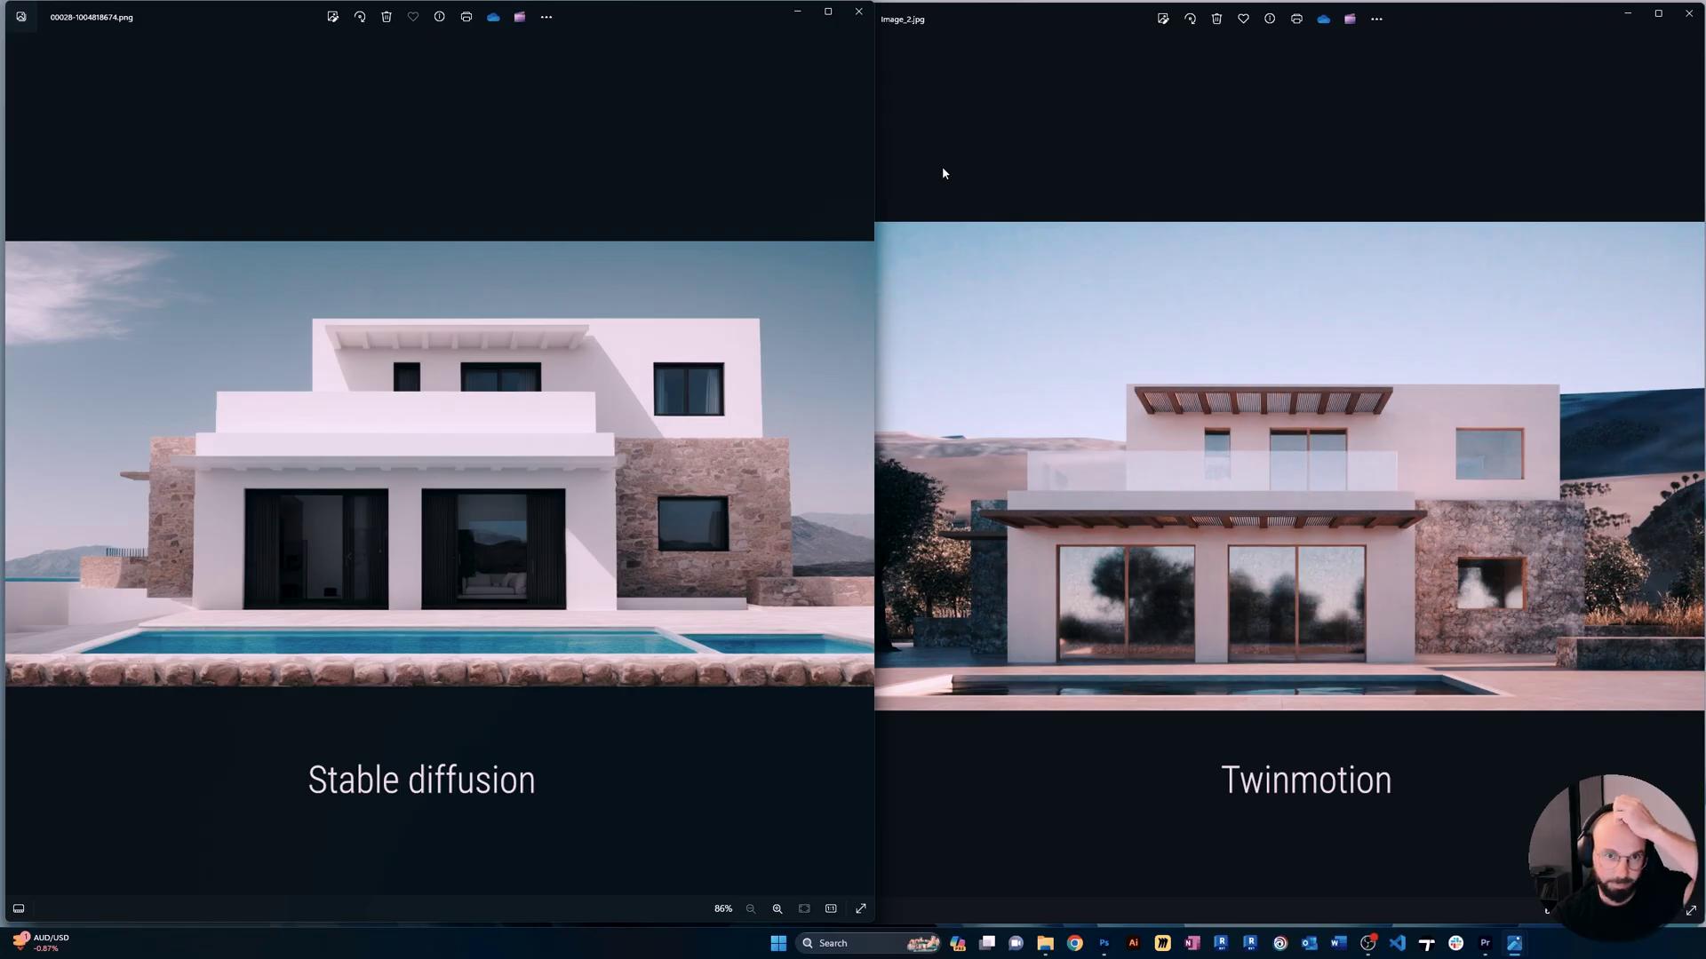
Browse the Stable Diffusion variants of the poolside facade beside the Twinmotion render Image_2.jpg and inspect one more closely.
{"action": "left_click", "coordinate": [861, 462]}
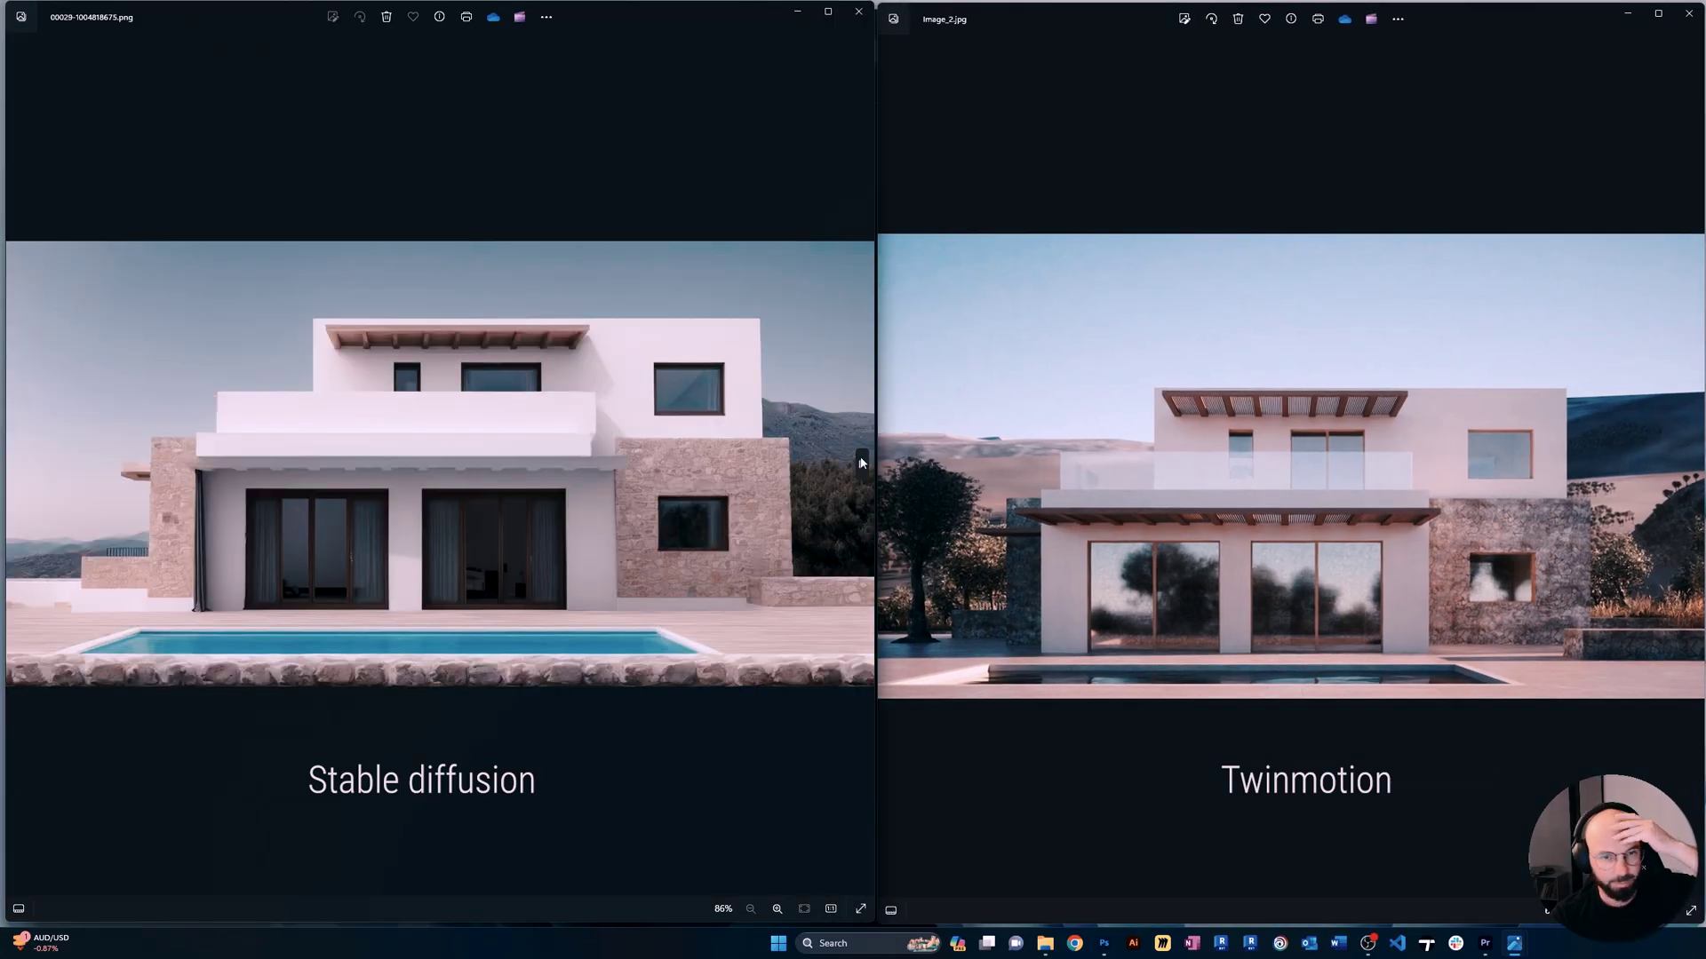
{"action": "left_click", "coordinate": [861, 463]}
{"action": "left_click", "coordinate": [860, 463]}
{"action": "scroll", "coordinate": [522, 543], "scroll_direction": "up", "scroll_amount": 1}
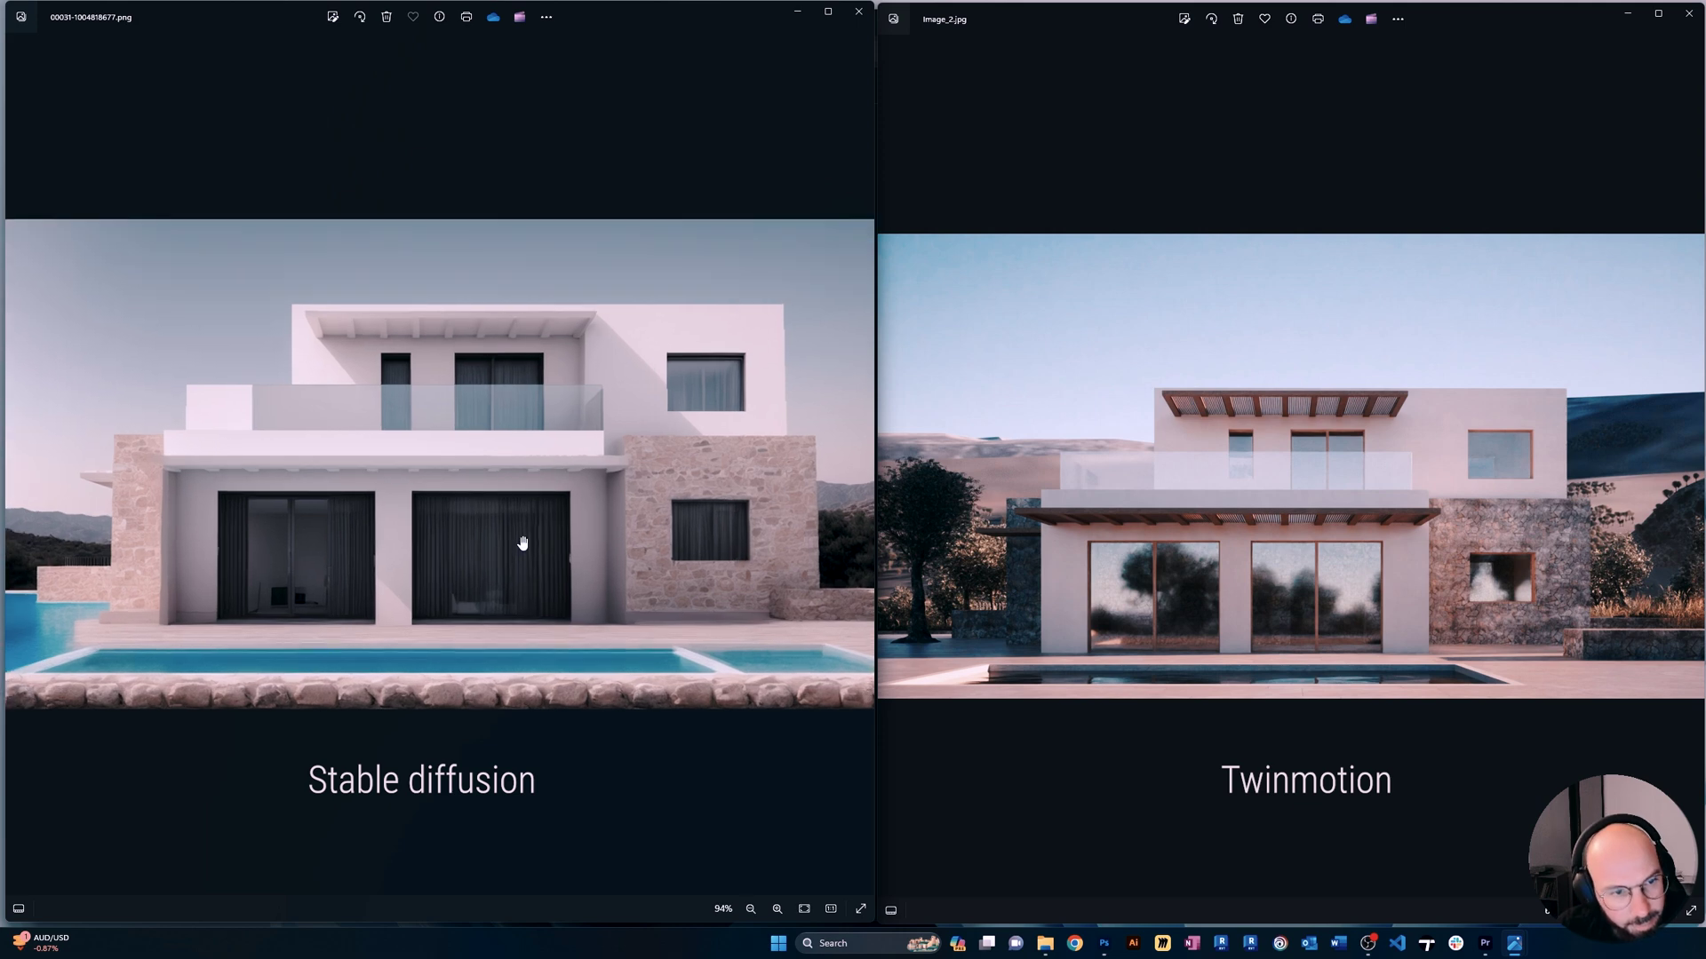
{"action": "scroll", "coordinate": [515, 742], "scroll_direction": "down", "scroll_amount": 1}
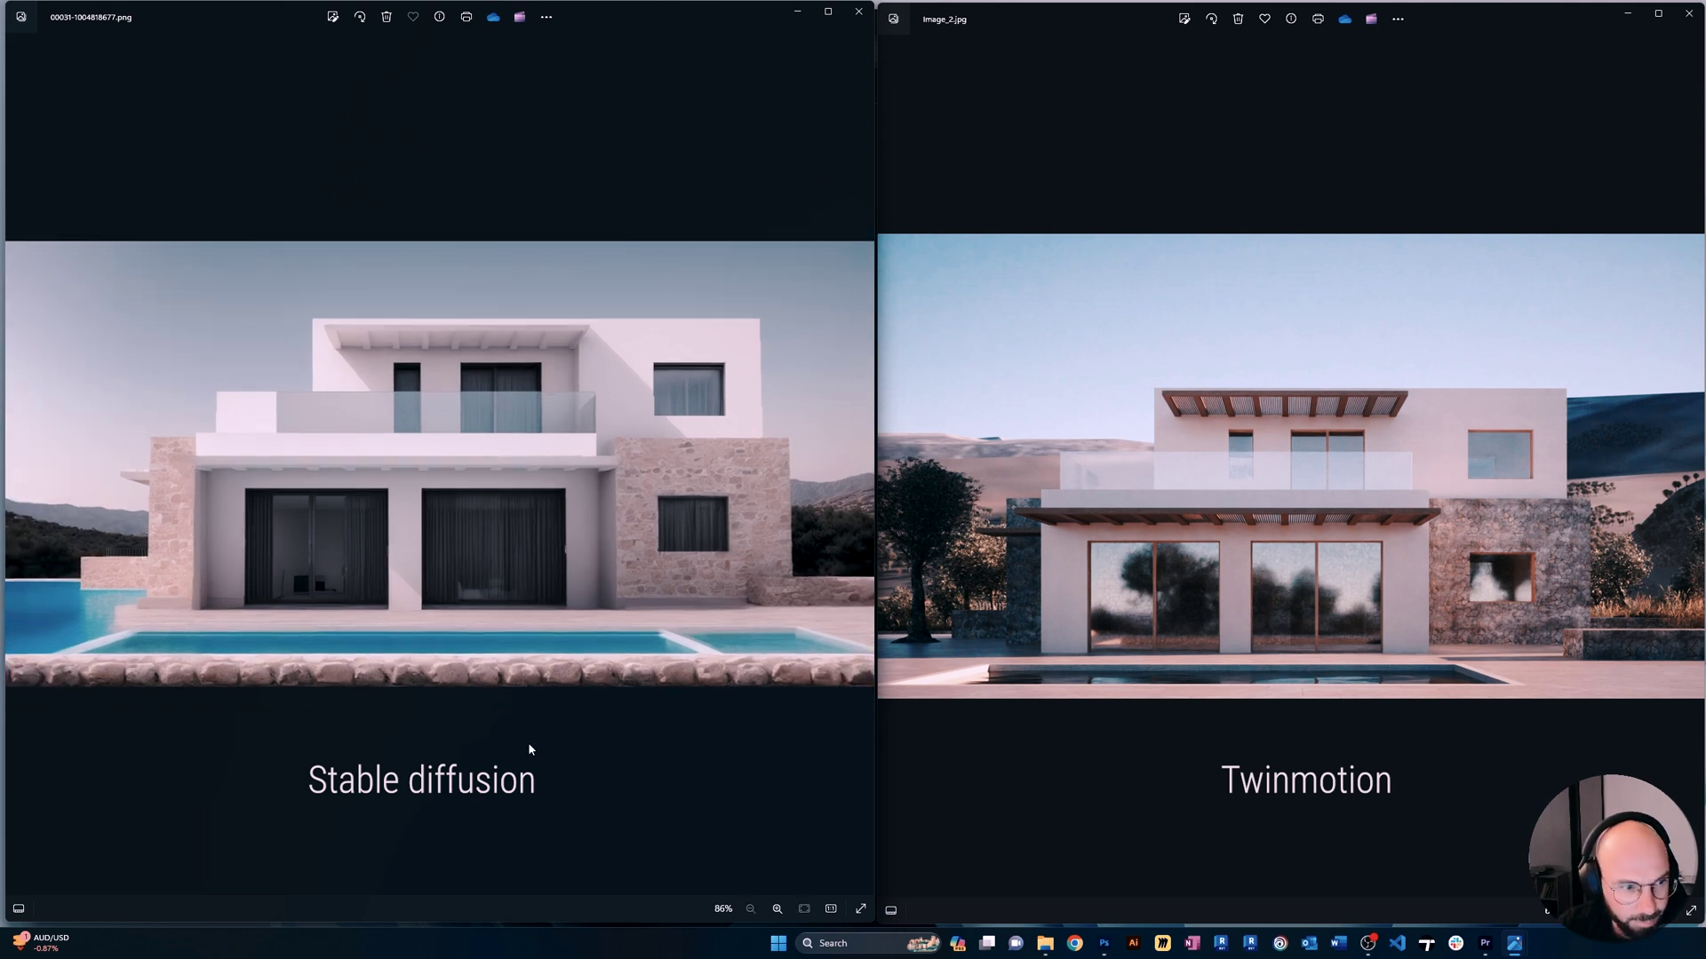
{"action": "left_click", "coordinate": [861, 462]}
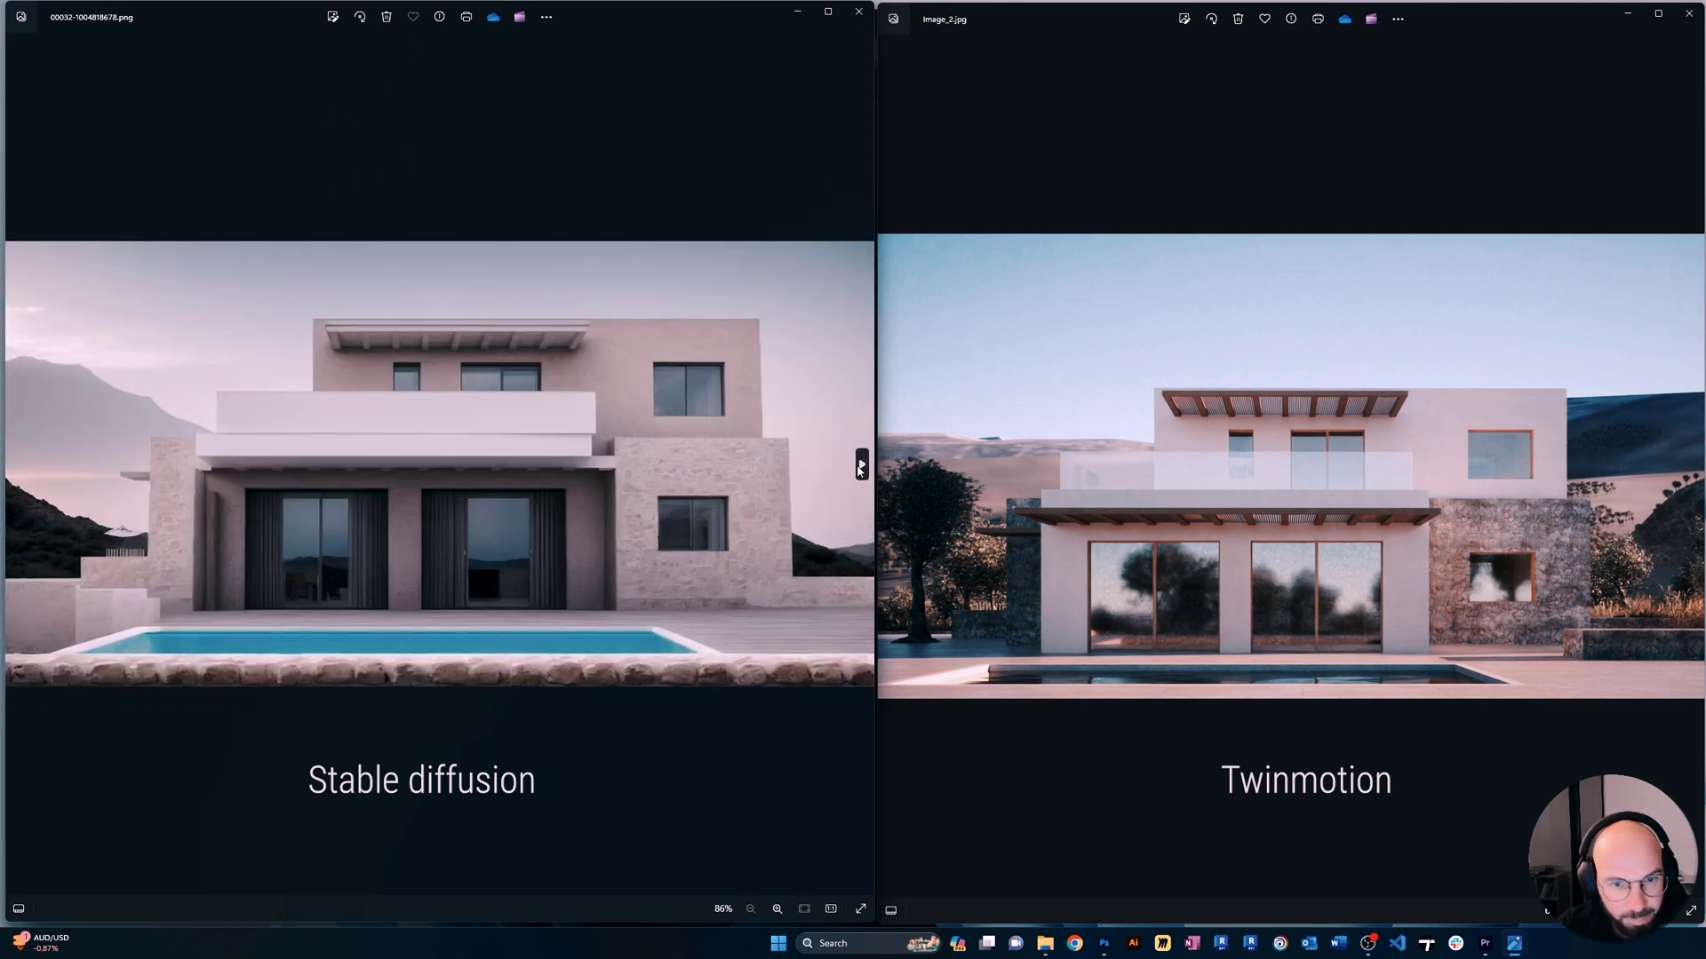
Advance to the Stable Diffusion variant 00034-1004818680.png and inspect its facade and pool more closely.
{"action": "left_click", "coordinate": [861, 464]}
{"action": "left_click", "coordinate": [861, 463]}
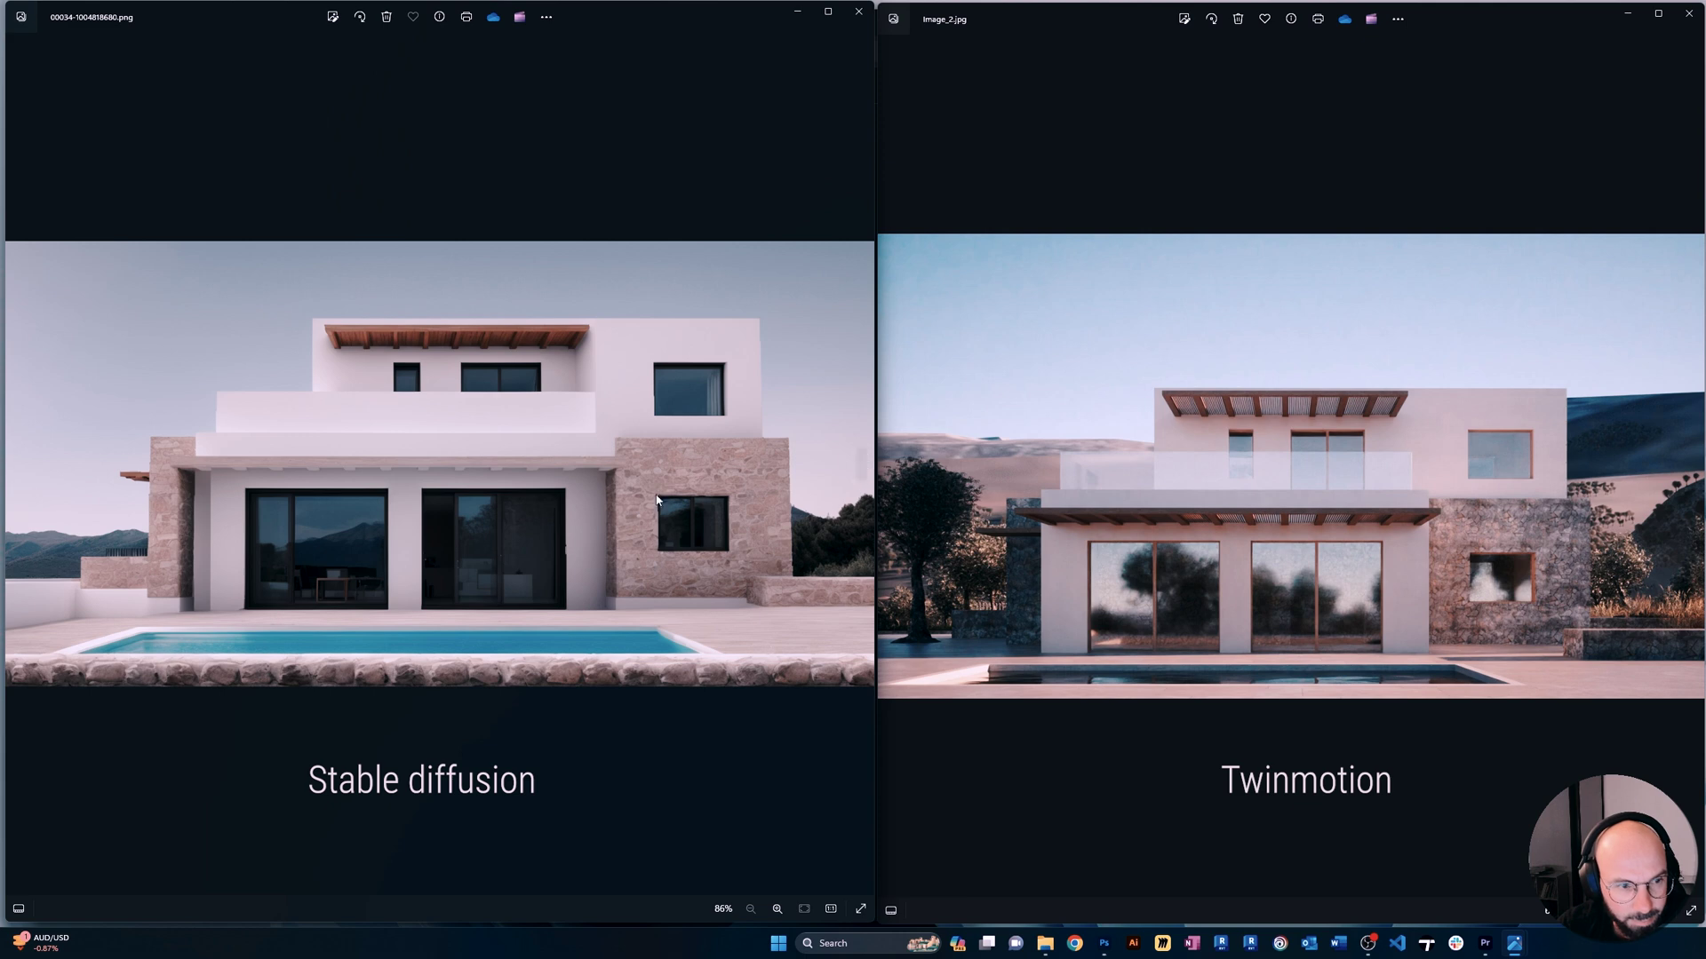
{"action": "scroll", "coordinate": [657, 500], "scroll_direction": "up", "scroll_amount": 1}
{"action": "left_click_drag", "start_coordinate": [568, 641], "coordinate": [537, 636]}
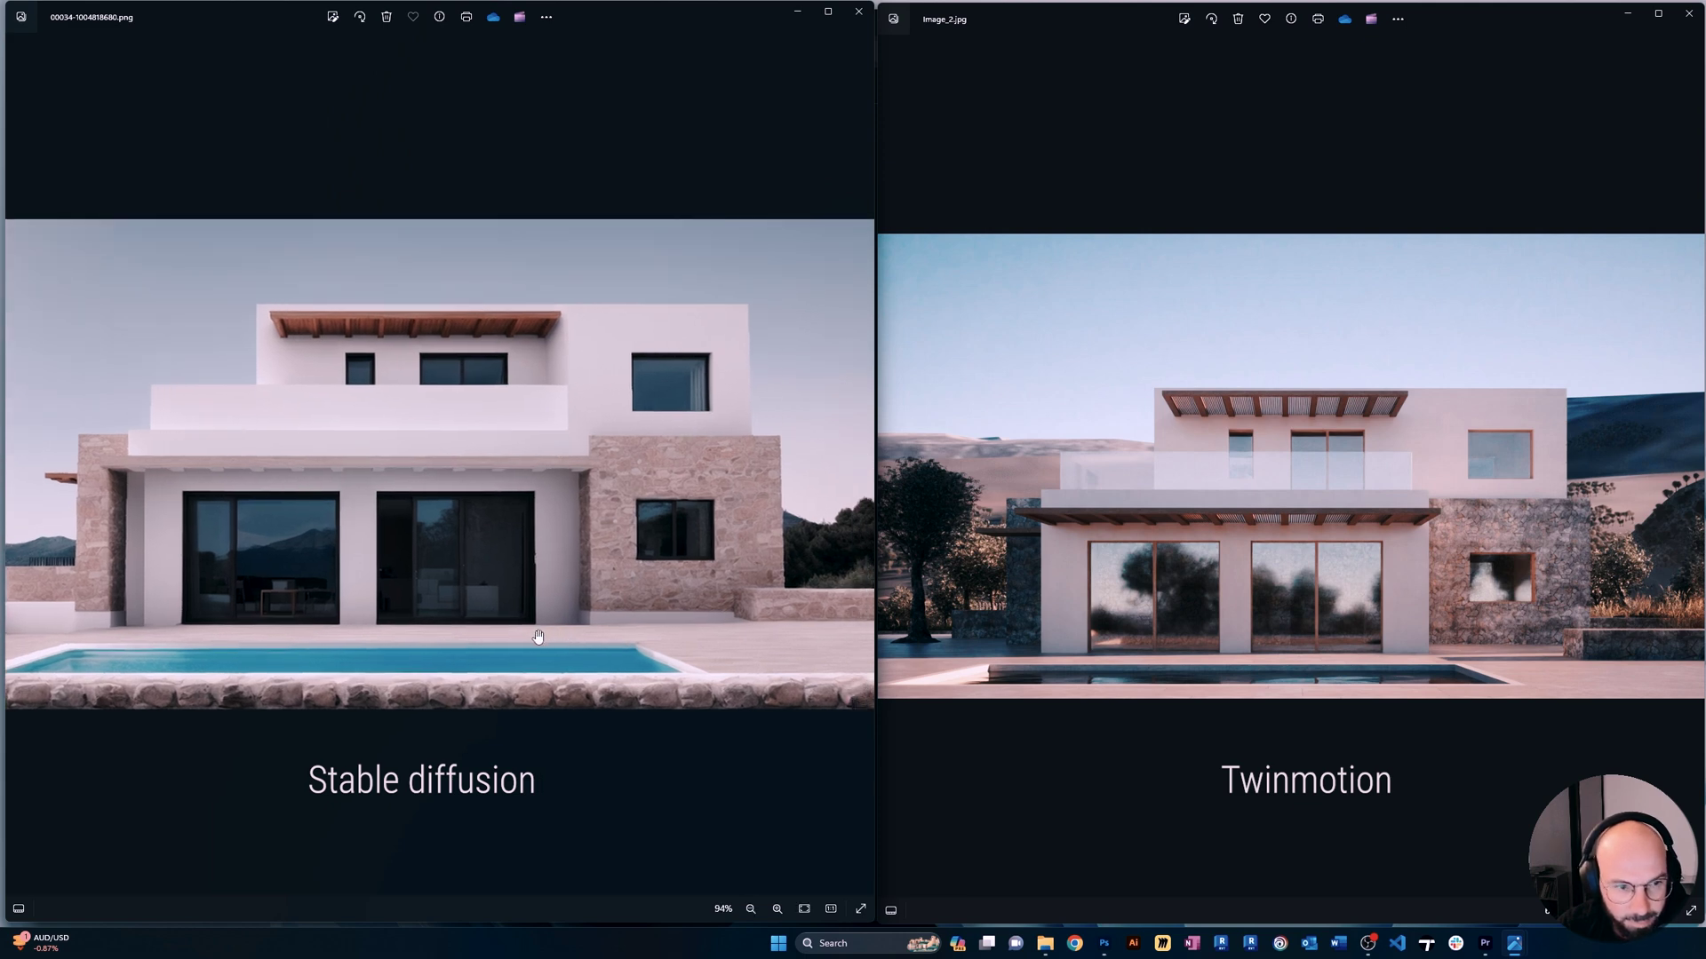
Browse the Stable Diffusion variants of the poolside facade from 00035-1004818681.png to beyond 00045-1004818691.png, comparing them with Image_2.jpg.
{"action": "left_click", "coordinate": [860, 464]}
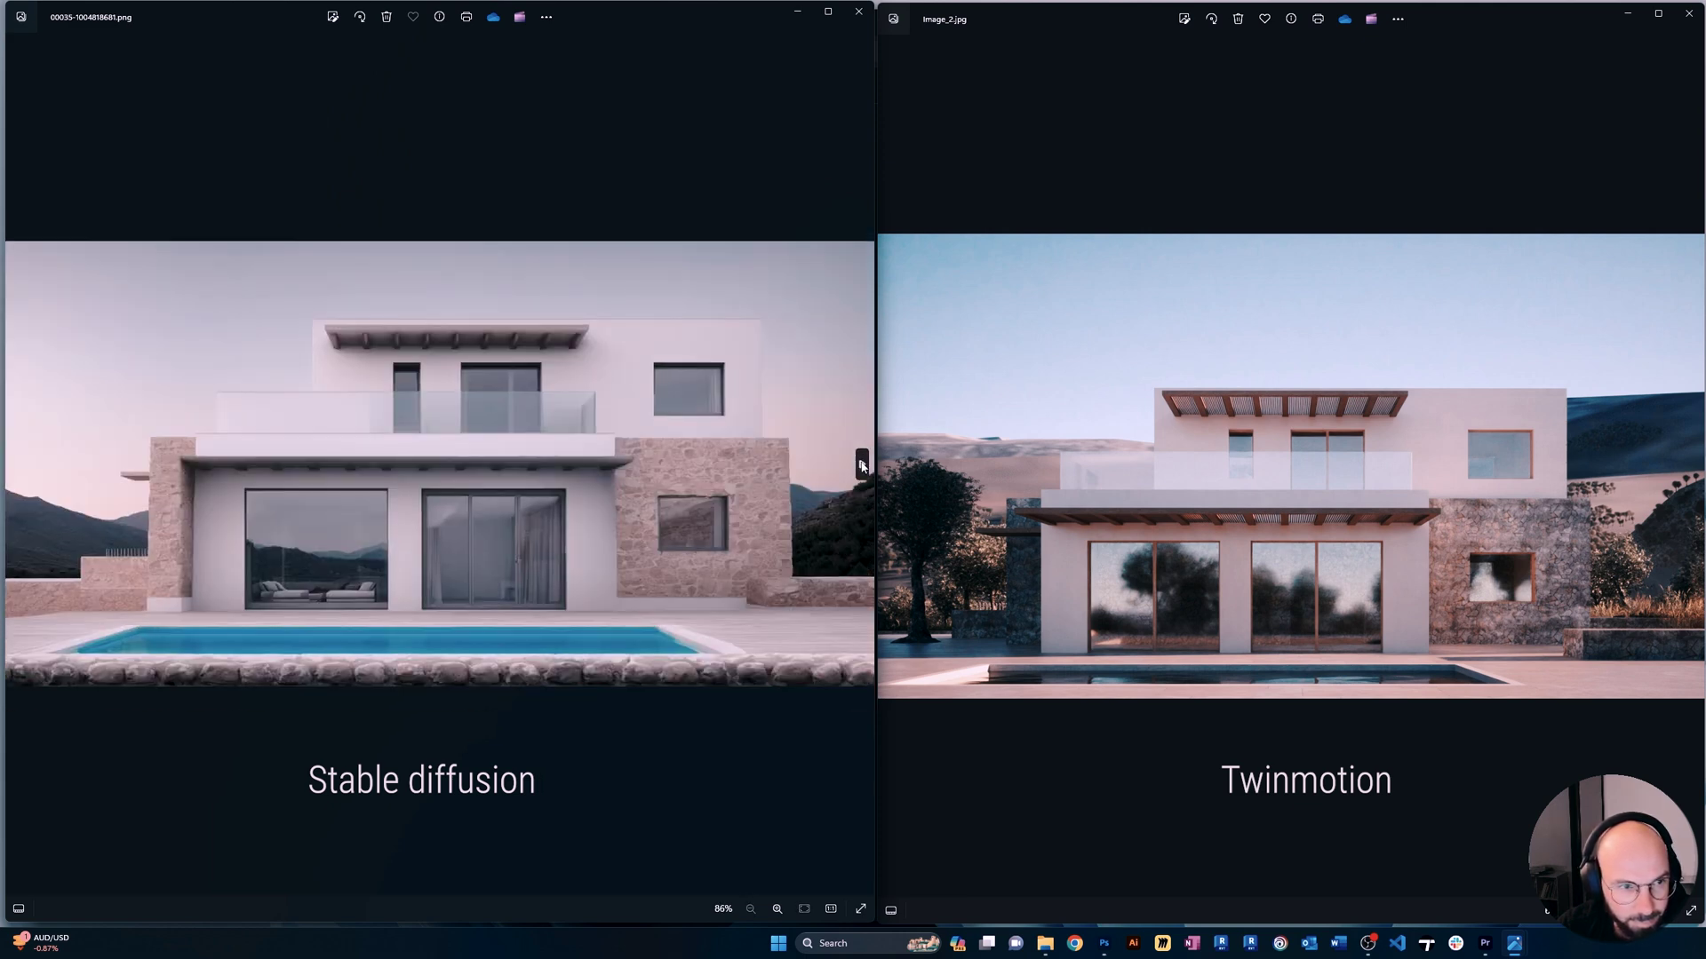
{"action": "left_click", "coordinate": [861, 464]}
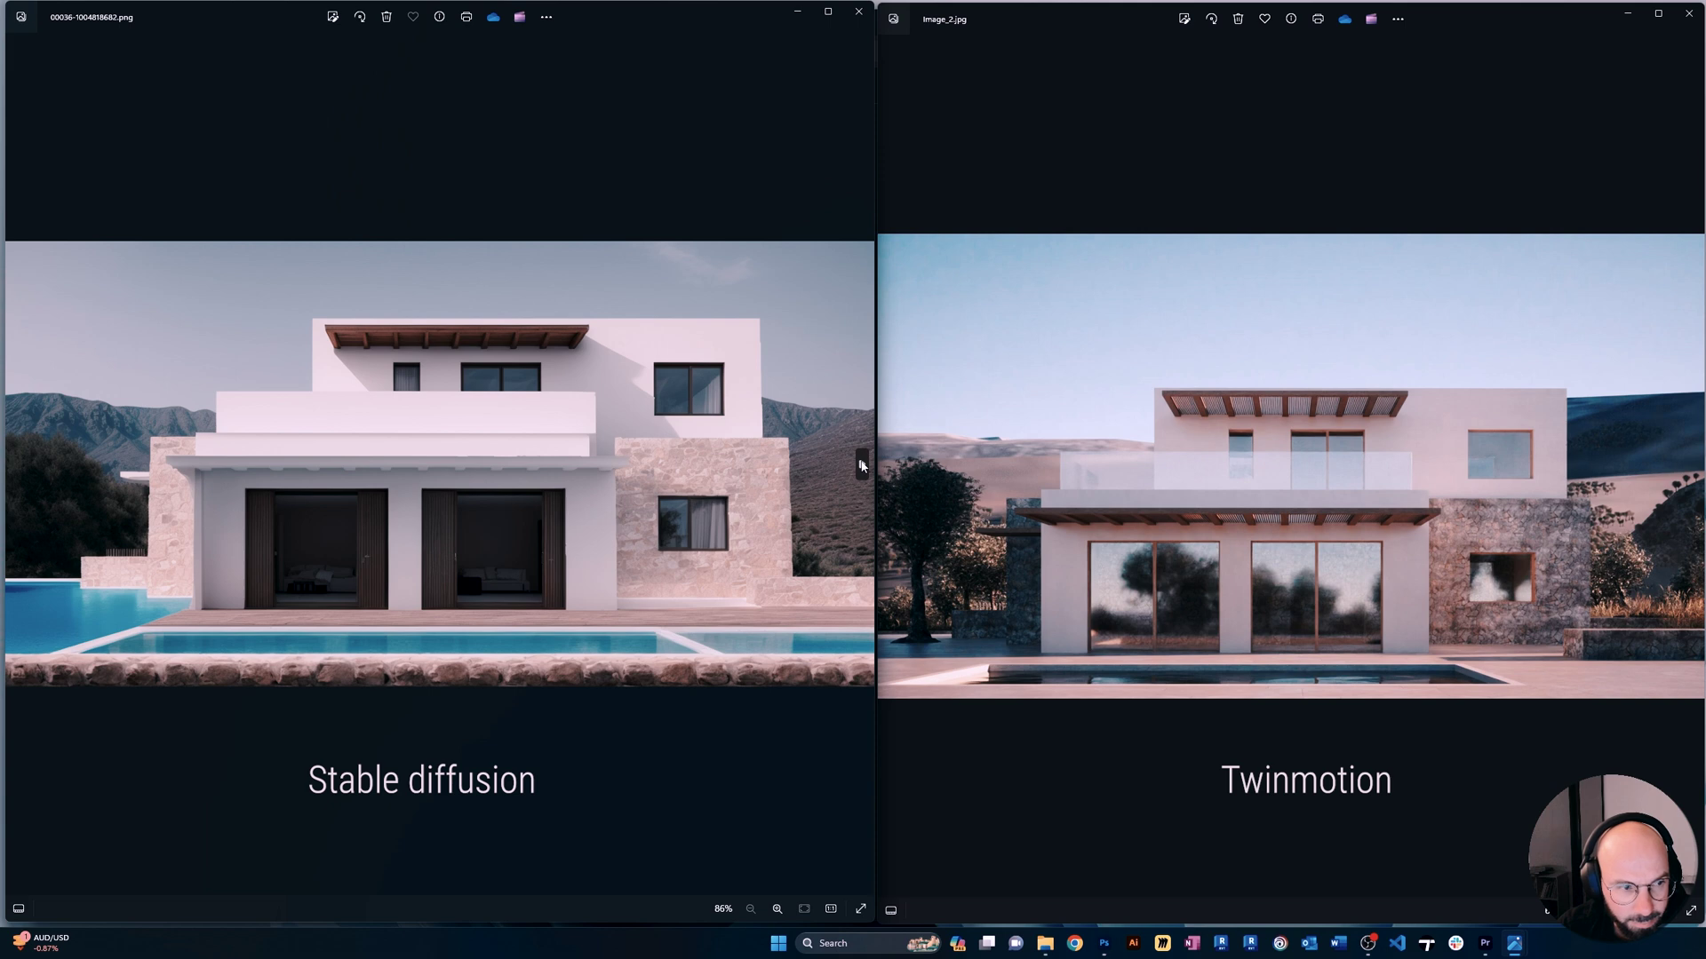
{"action": "left_click", "coordinate": [861, 464]}
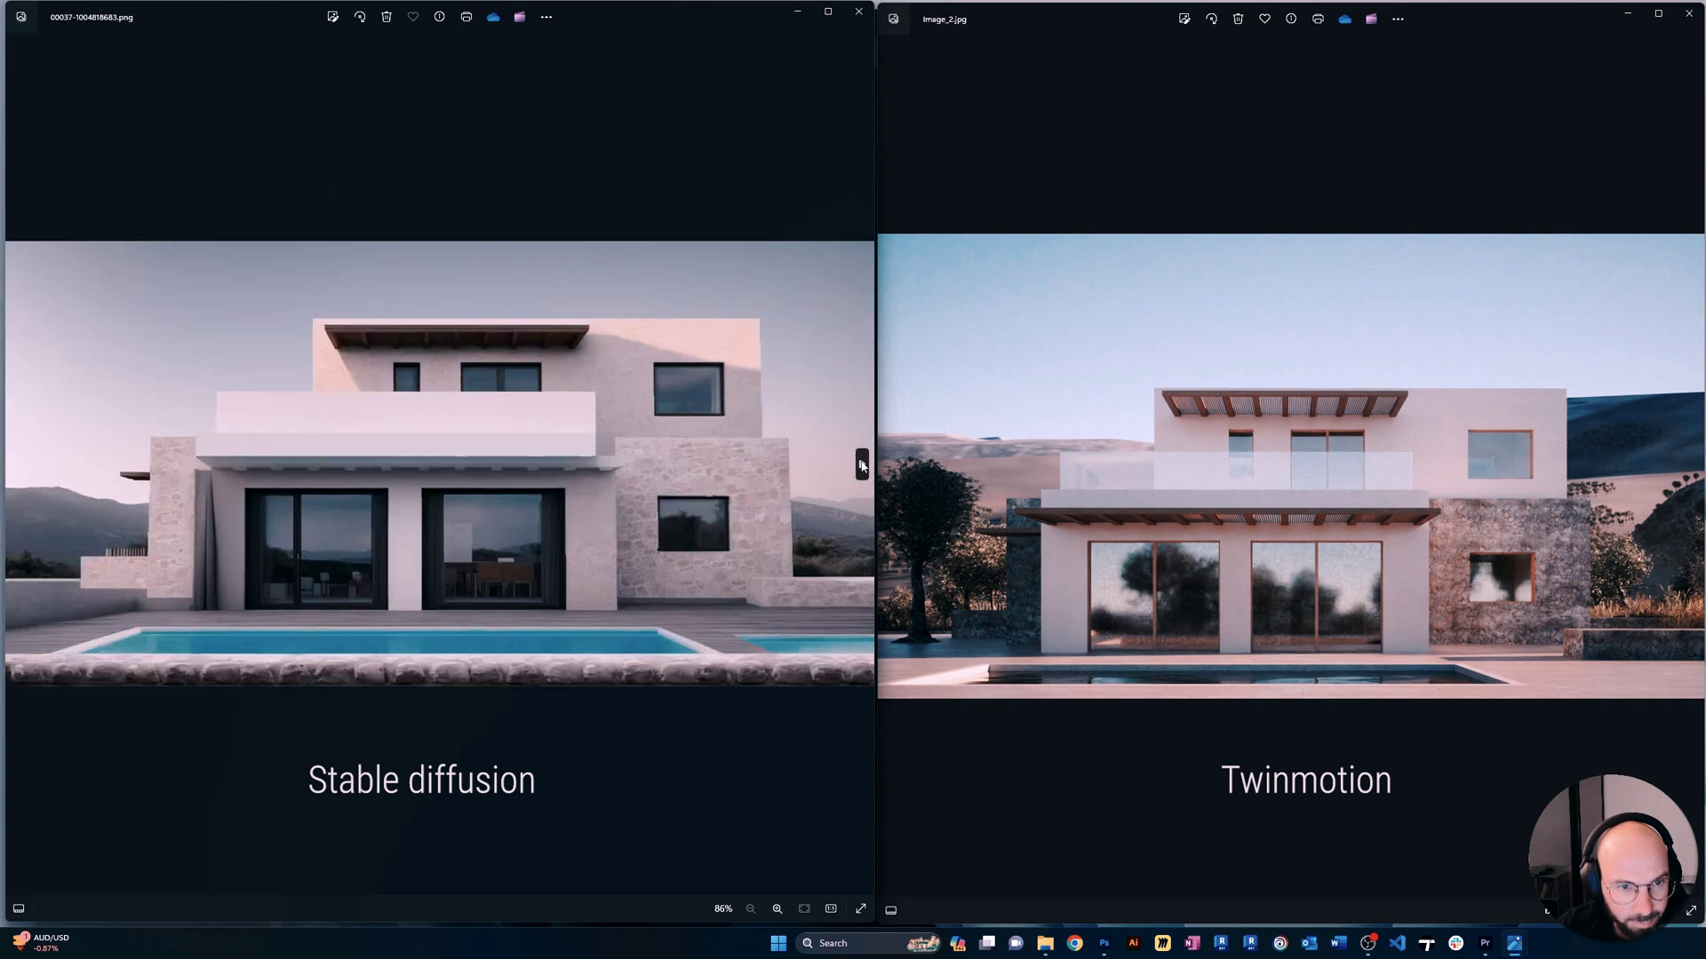
{"action": "left_click", "coordinate": [861, 463]}
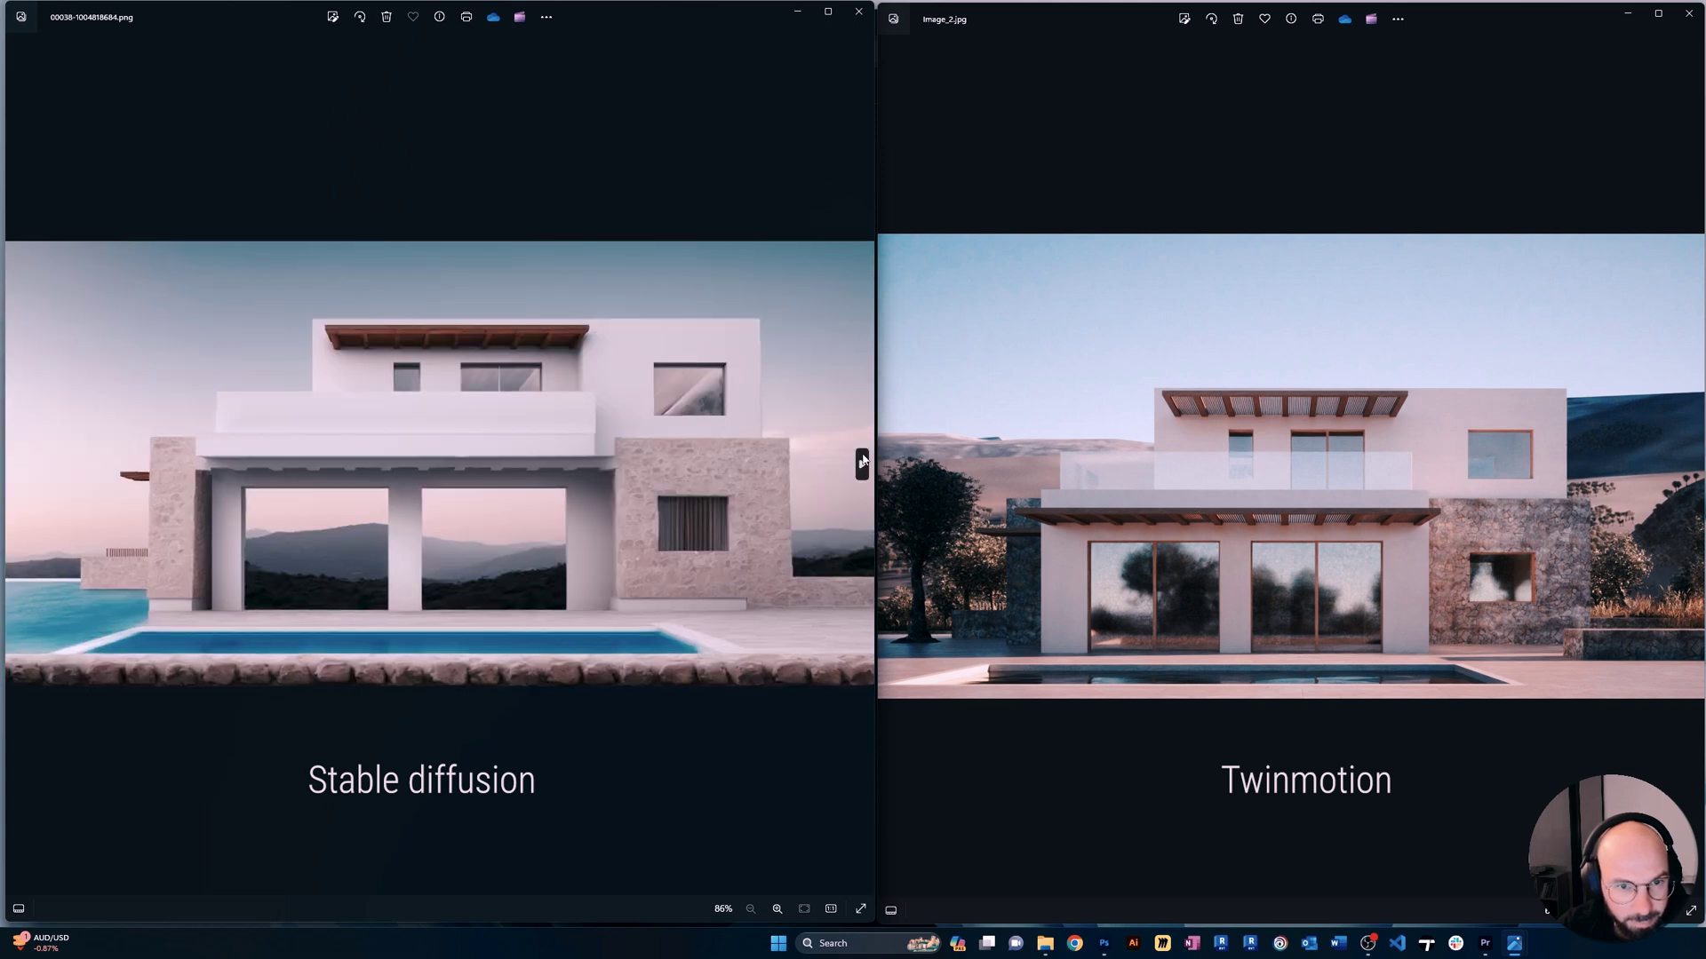
{"action": "left_click", "coordinate": [860, 462]}
{"action": "left_click", "coordinate": [860, 463]}
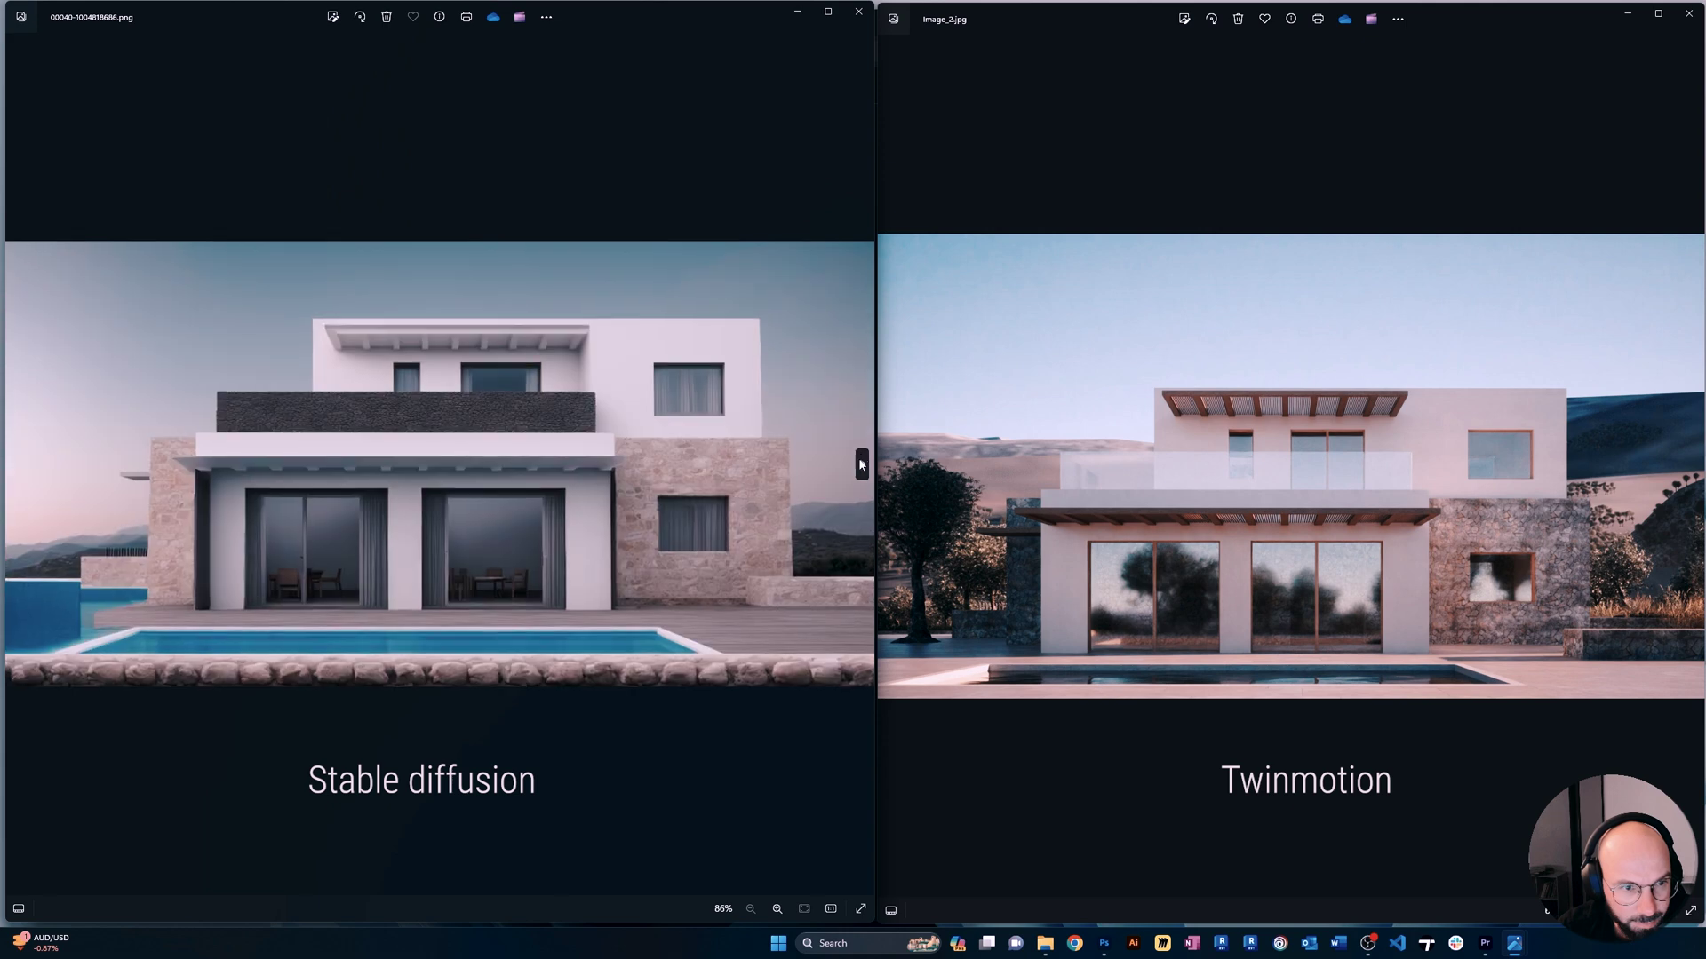
{"action": "left_click", "coordinate": [861, 464]}
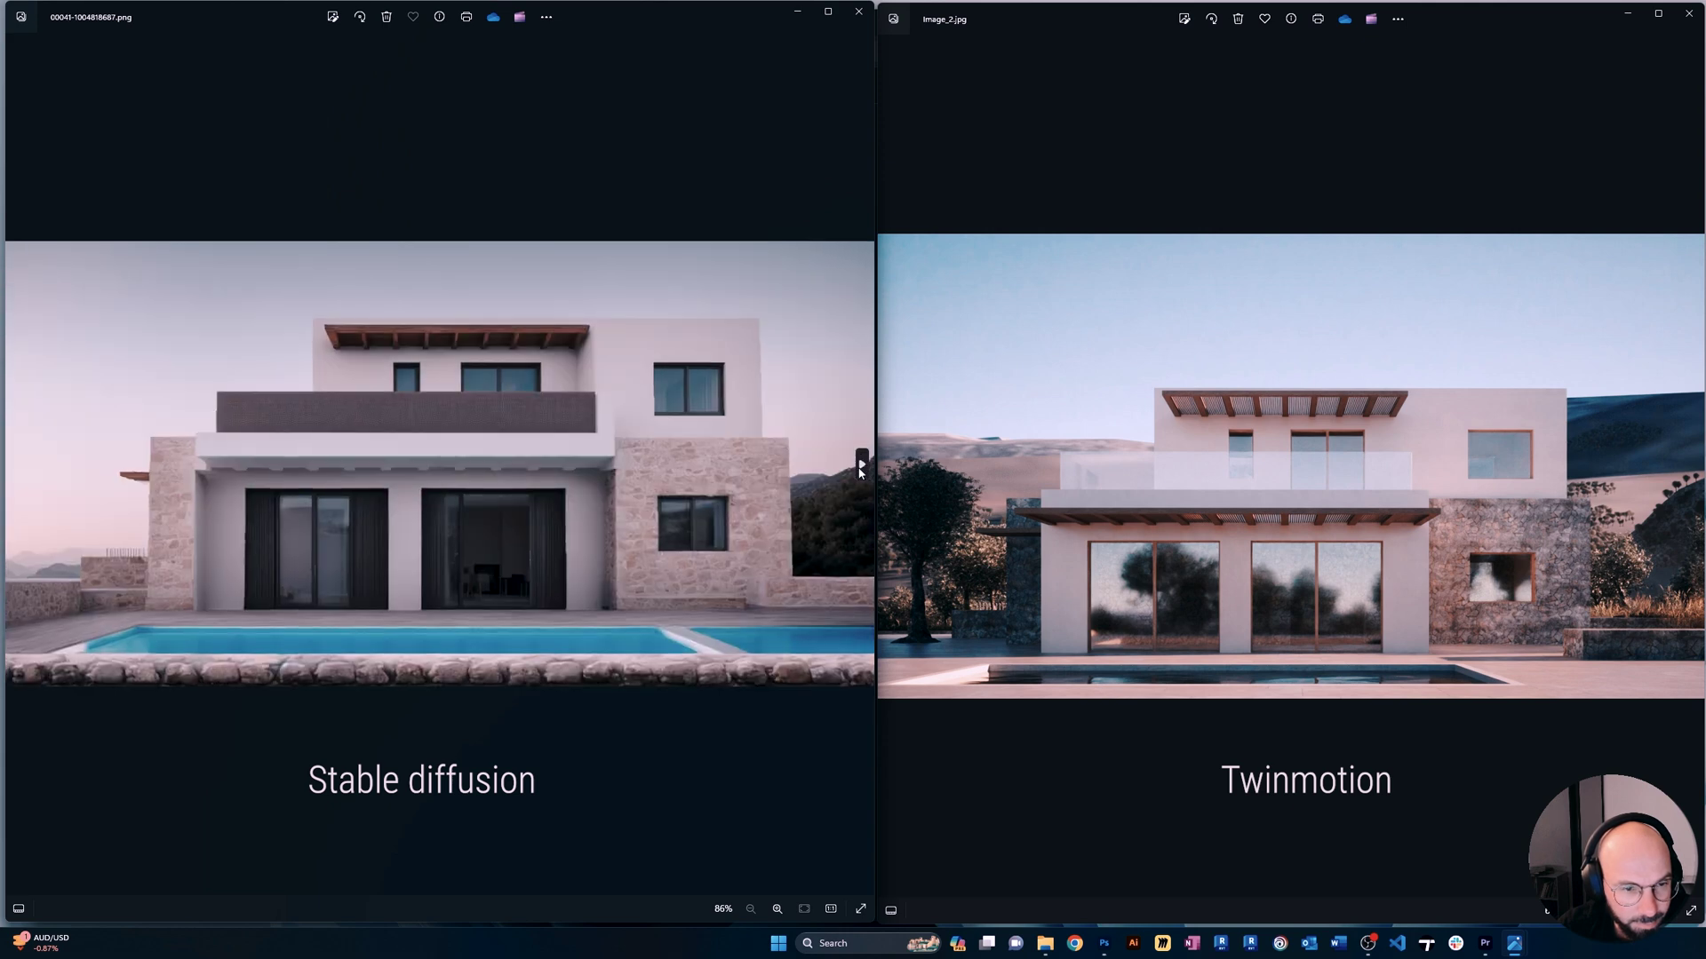
{"action": "left_click", "coordinate": [859, 471]}
{"action": "scroll", "coordinate": [749, 498], "scroll_direction": "up", "scroll_amount": 1}
{"action": "scroll", "coordinate": [750, 498], "scroll_direction": "down", "scroll_amount": 1}
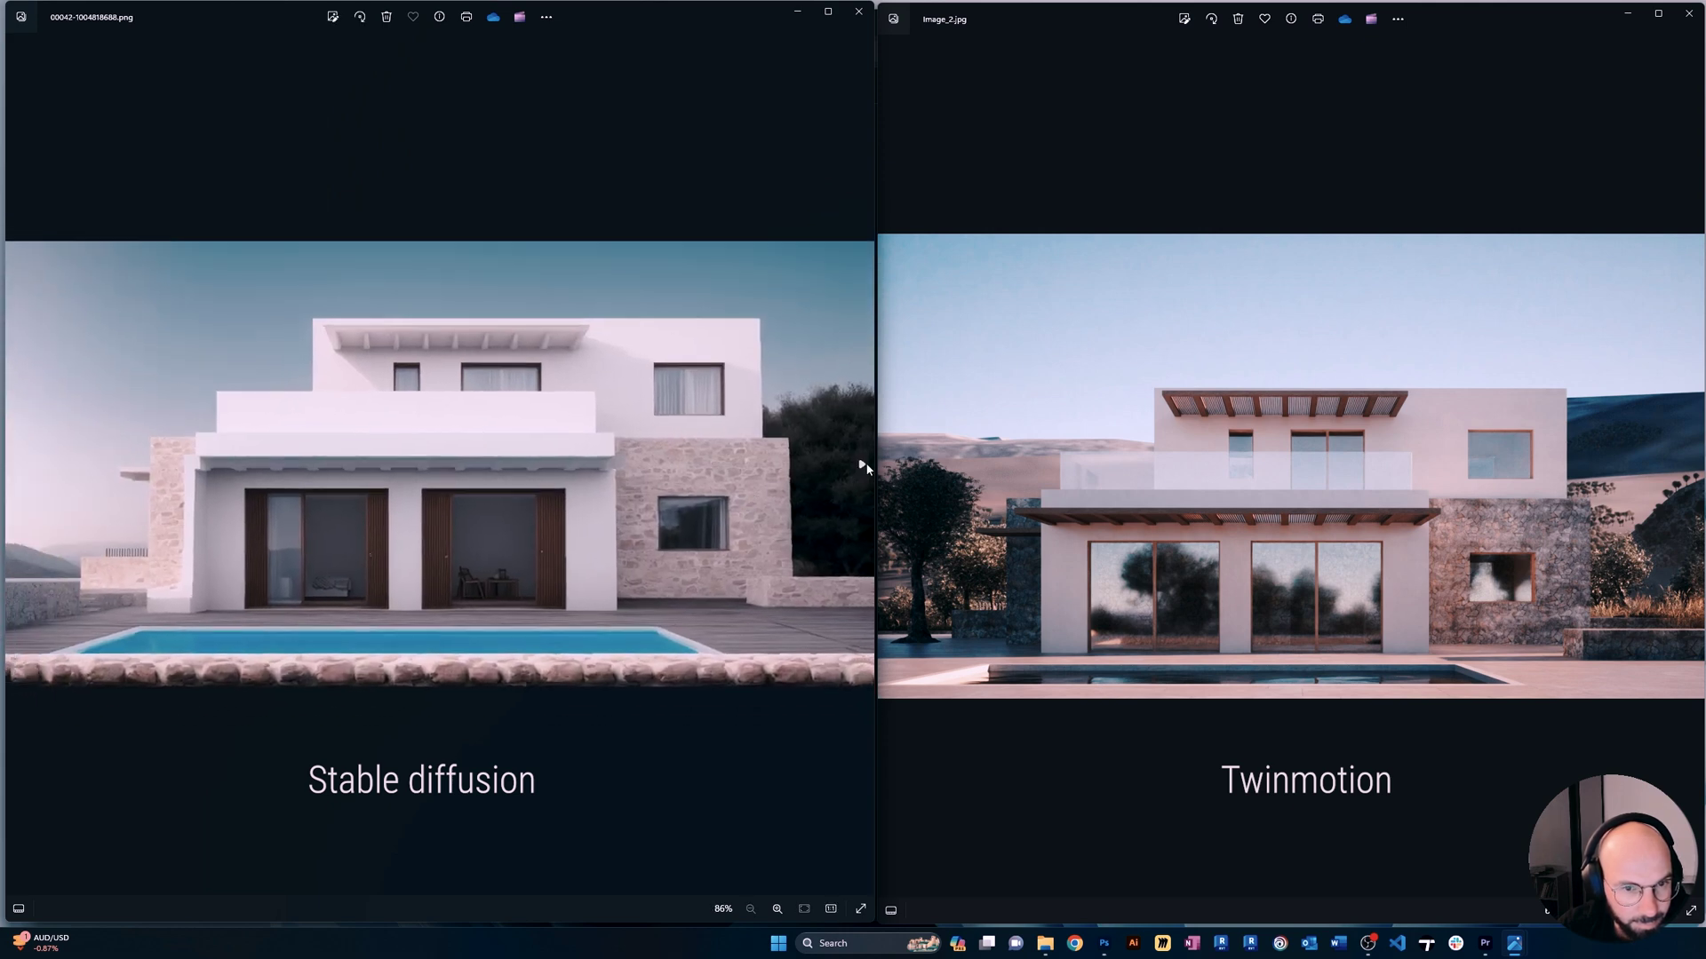
{"action": "left_click", "coordinate": [861, 468]}
{"action": "left_click", "coordinate": [861, 463]}
{"action": "left_click", "coordinate": [861, 463]}
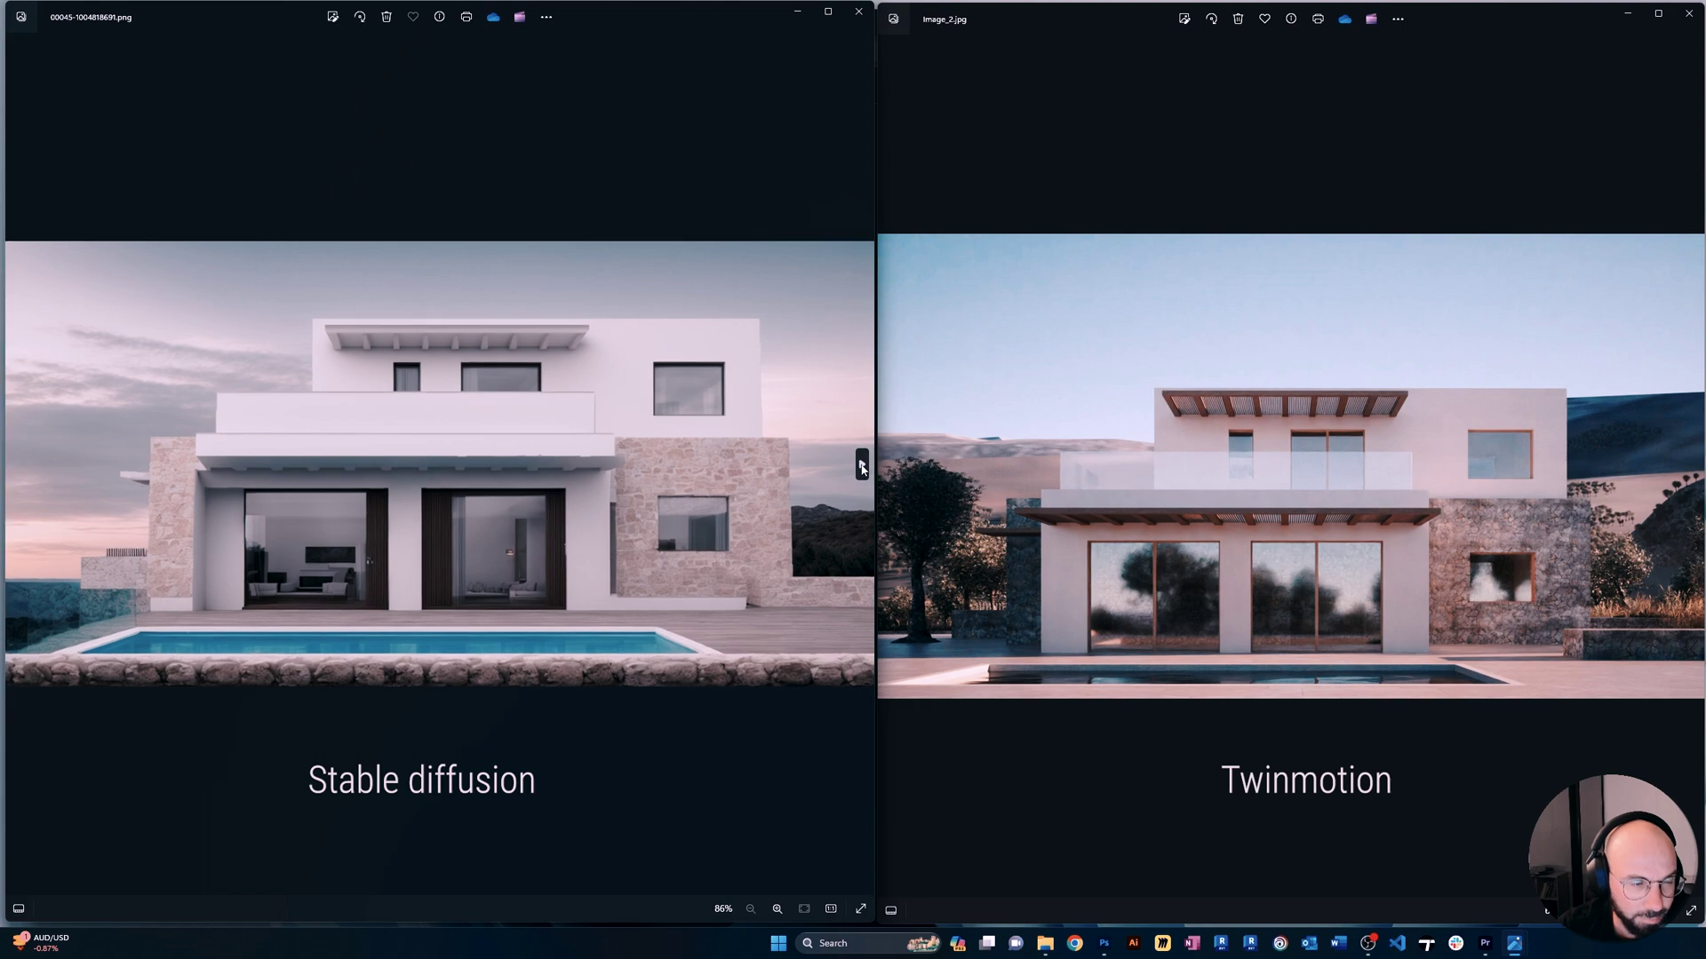
{"action": "left_click", "coordinate": [861, 463]}
{"action": "left_click", "coordinate": [861, 463]}
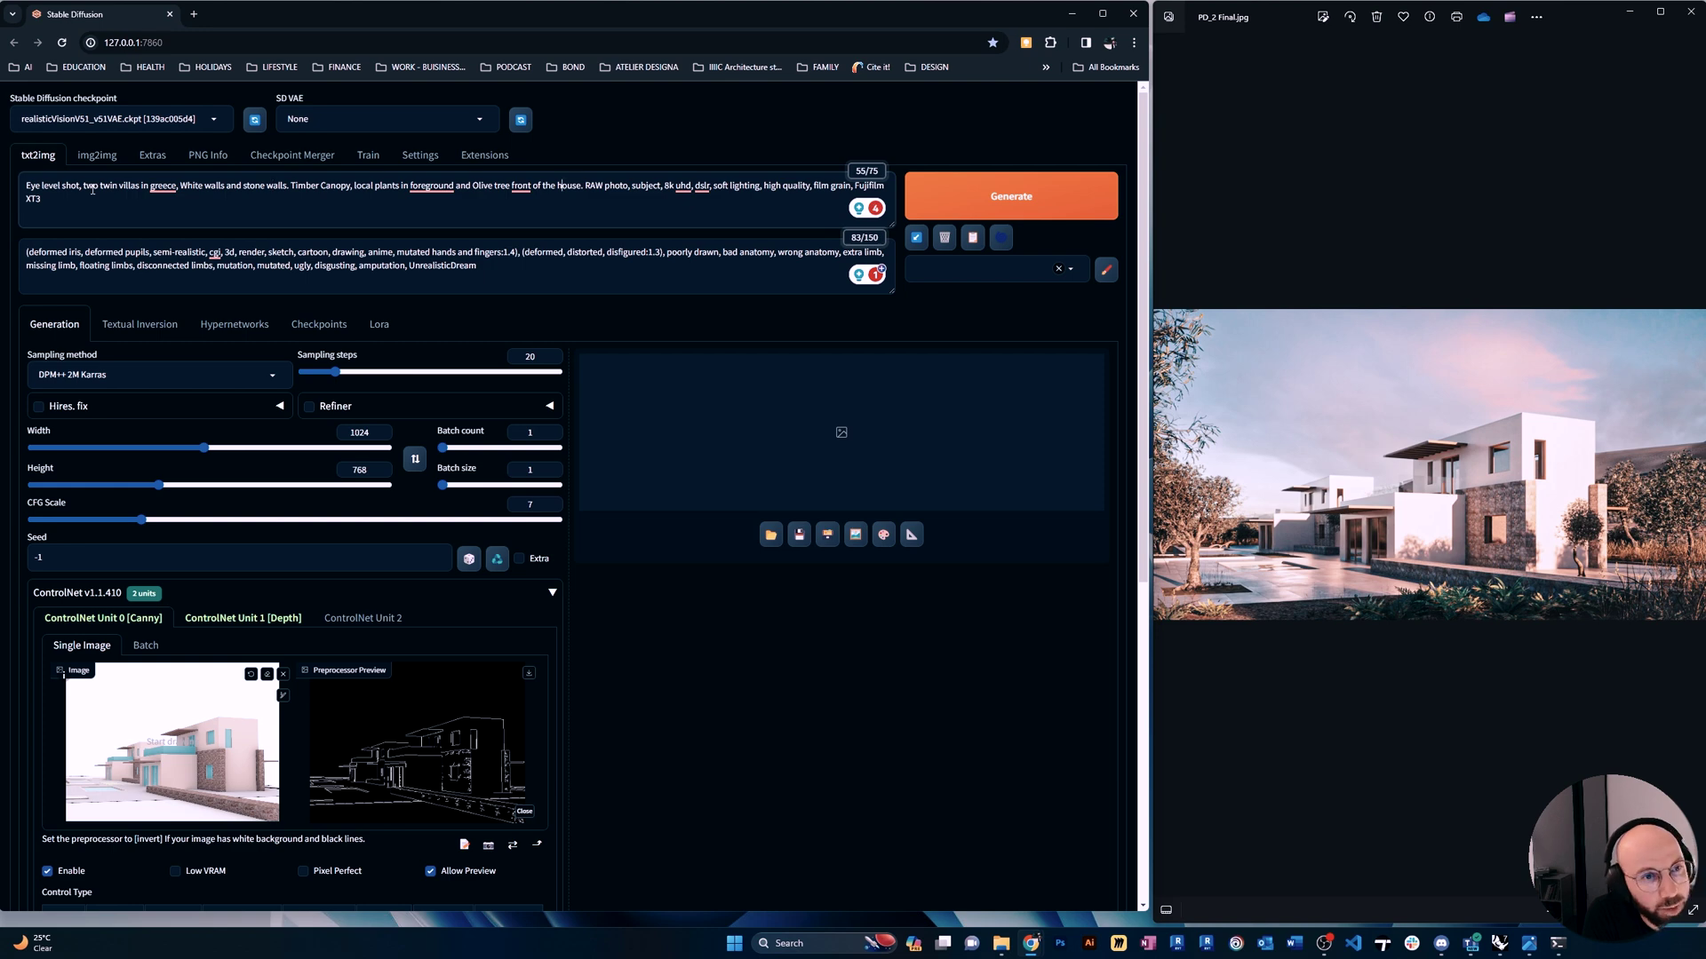
In the Stable Diffusion web UI, add "Mountain in the background" to the twin villas prompt, generate the image and view it enlarged.
{"action": "left_click", "coordinate": [999, 203]}
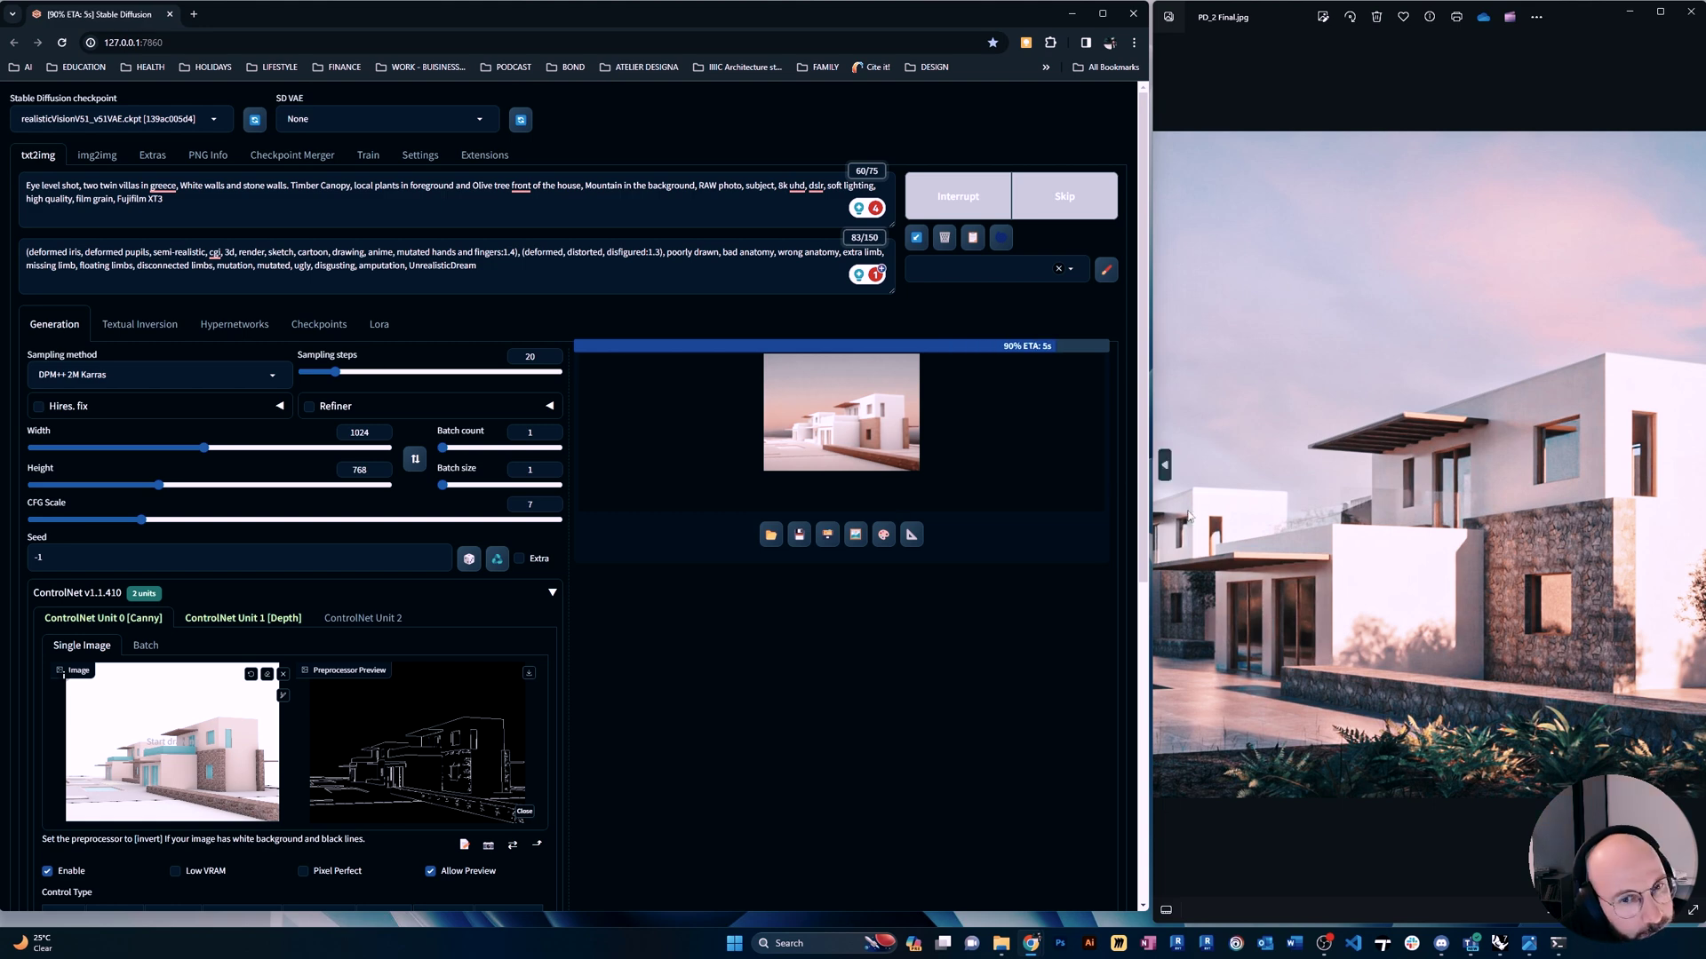
{"action": "left_click", "coordinate": [795, 444]}
{"action": "left_click", "coordinate": [1110, 105]}
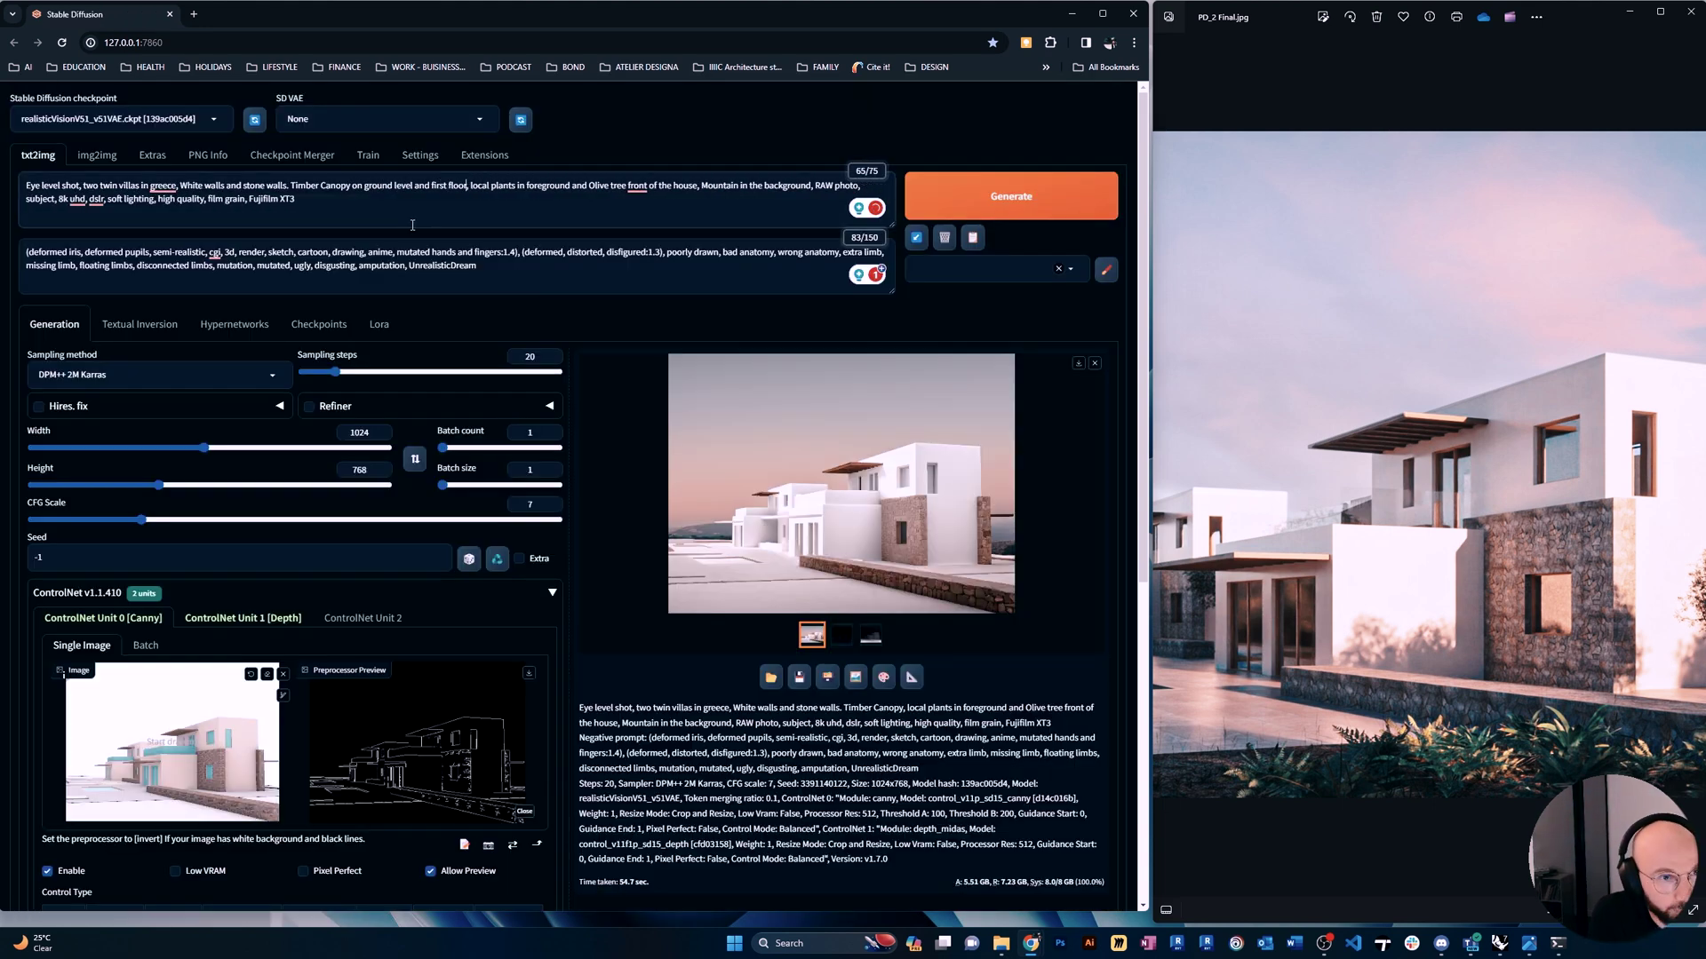
Insert "local plants in the foreground" right after the eye-level shot phrase at the start of the prompt.
{"action": "left_click_drag", "start_coordinate": [467, 186], "coordinate": [570, 185]}
{"action": "key", "text": "ctrl+c"}
{"action": "left_click", "coordinate": [78, 186]}
{"action": "key", "text": "ctrl+v"}
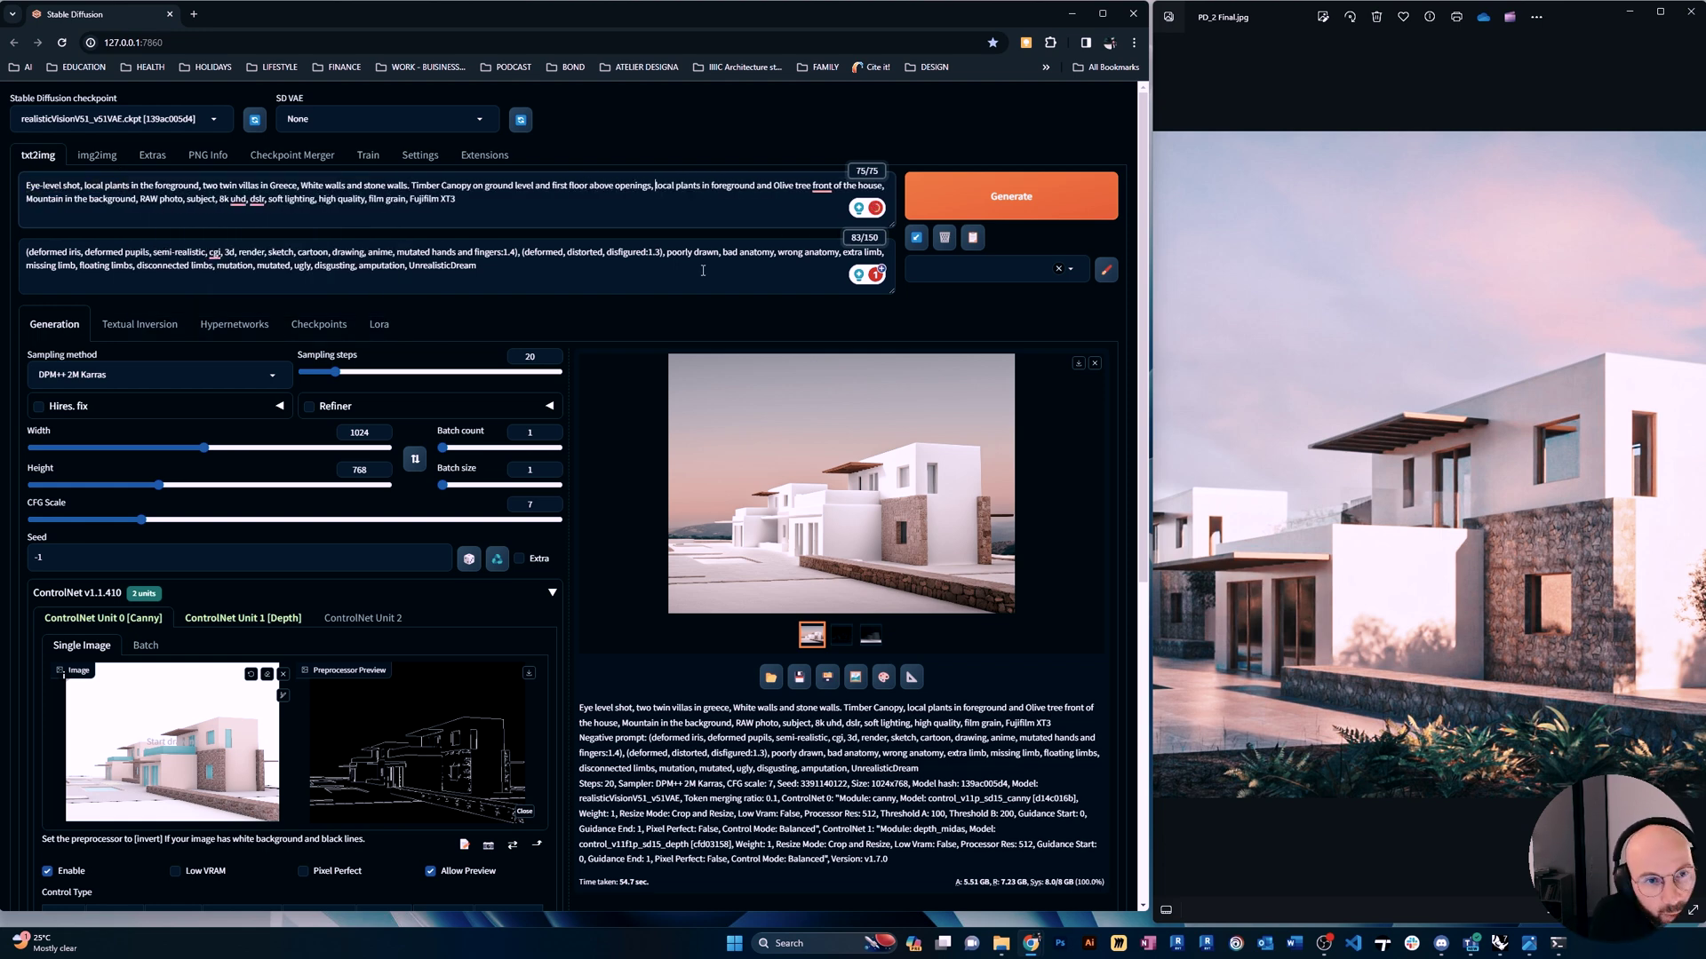
Insert "Olive tree and swimming pool in front of" before the twin villas phrase, delete the old olive tree wording and generate the image.
{"action": "type", "text": "Olive tree and swimming pool front of"}
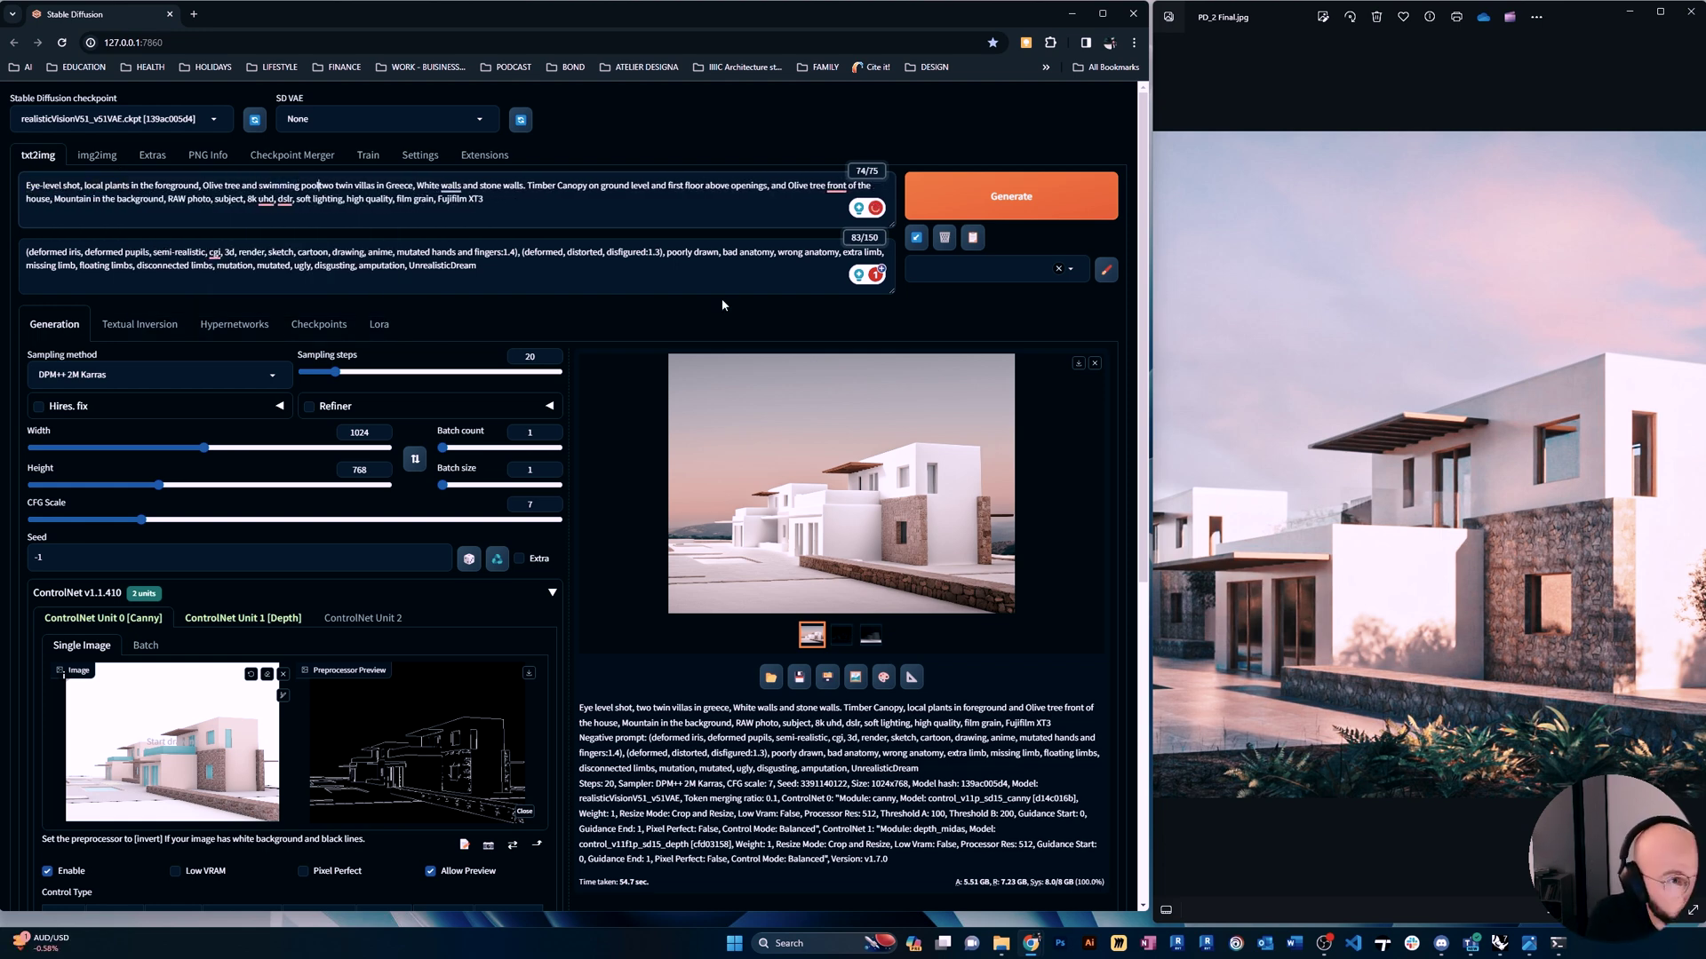
{"action": "key", "text": "ctrl+Delete"}
{"action": "key", "text": "ctrl+Delete"}
{"action": "key", "text": "ctrl+Delete"}
{"action": "key", "text": "ctrl+Delete"}
{"action": "key", "text": "ctrl+Delete"}
{"action": "key", "text": "ctrl+Delete"}
{"action": "key", "text": "ctrl+Delete"}
{"action": "key", "text": "ctrl+Return"}
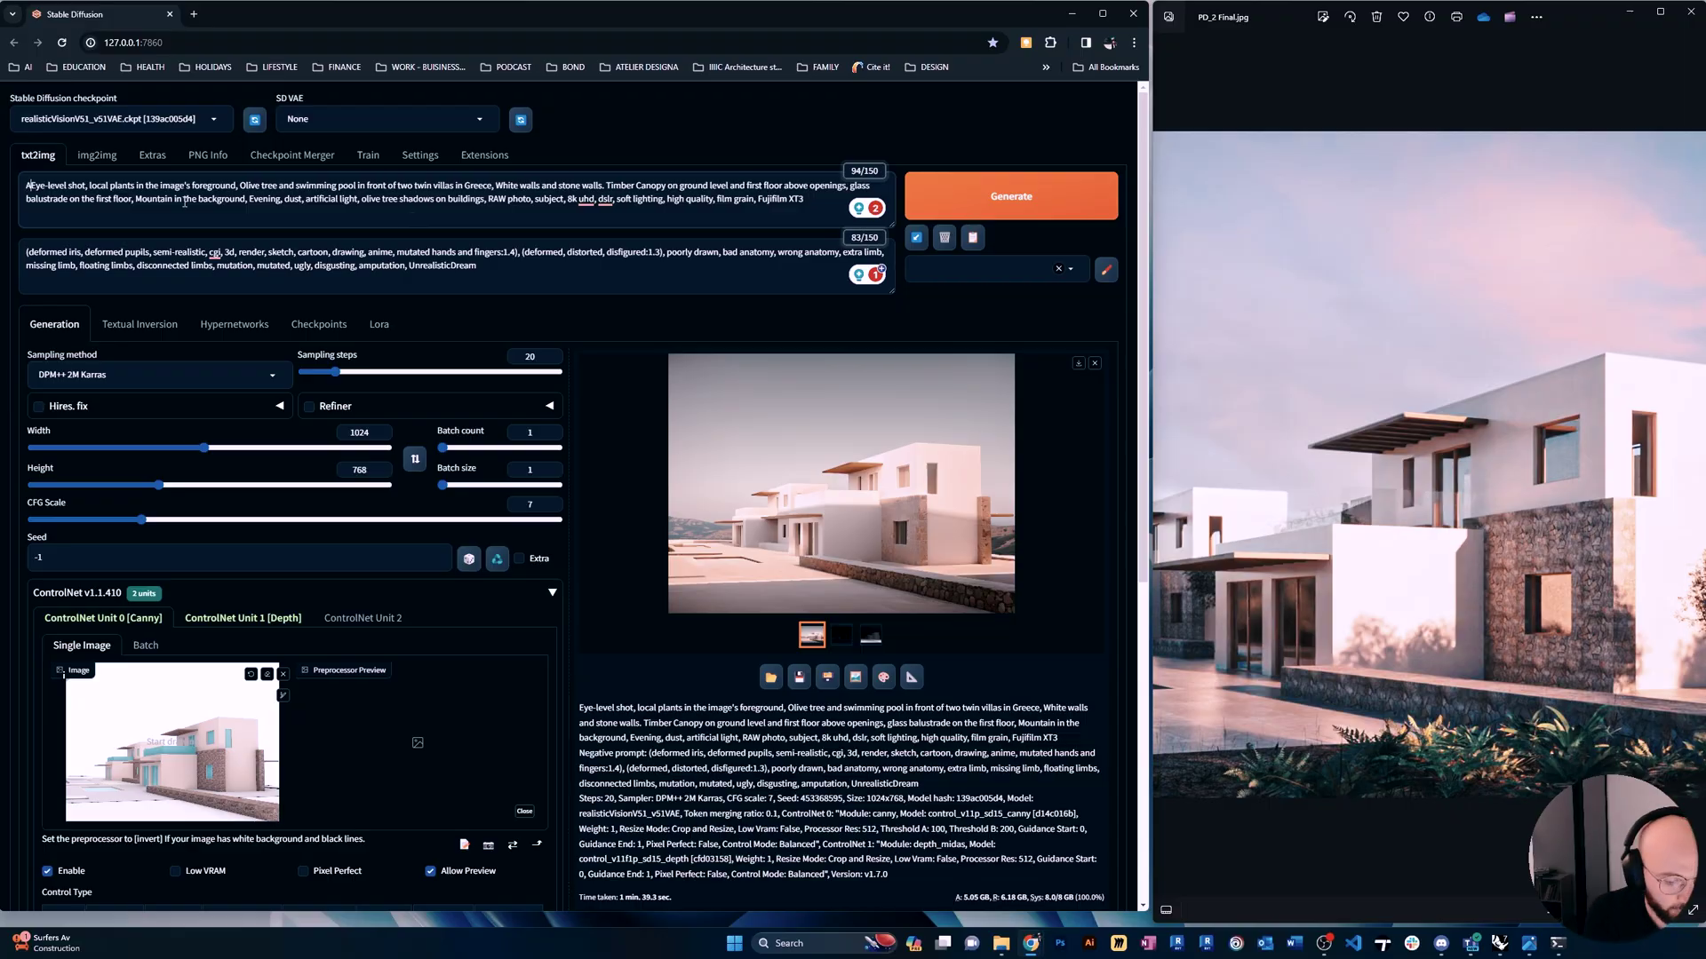
Make the prompt begin with "Award-winning eye-level shot, Award-winning architecture".
{"action": "type", "text": "ward winning eye-level shot, "}
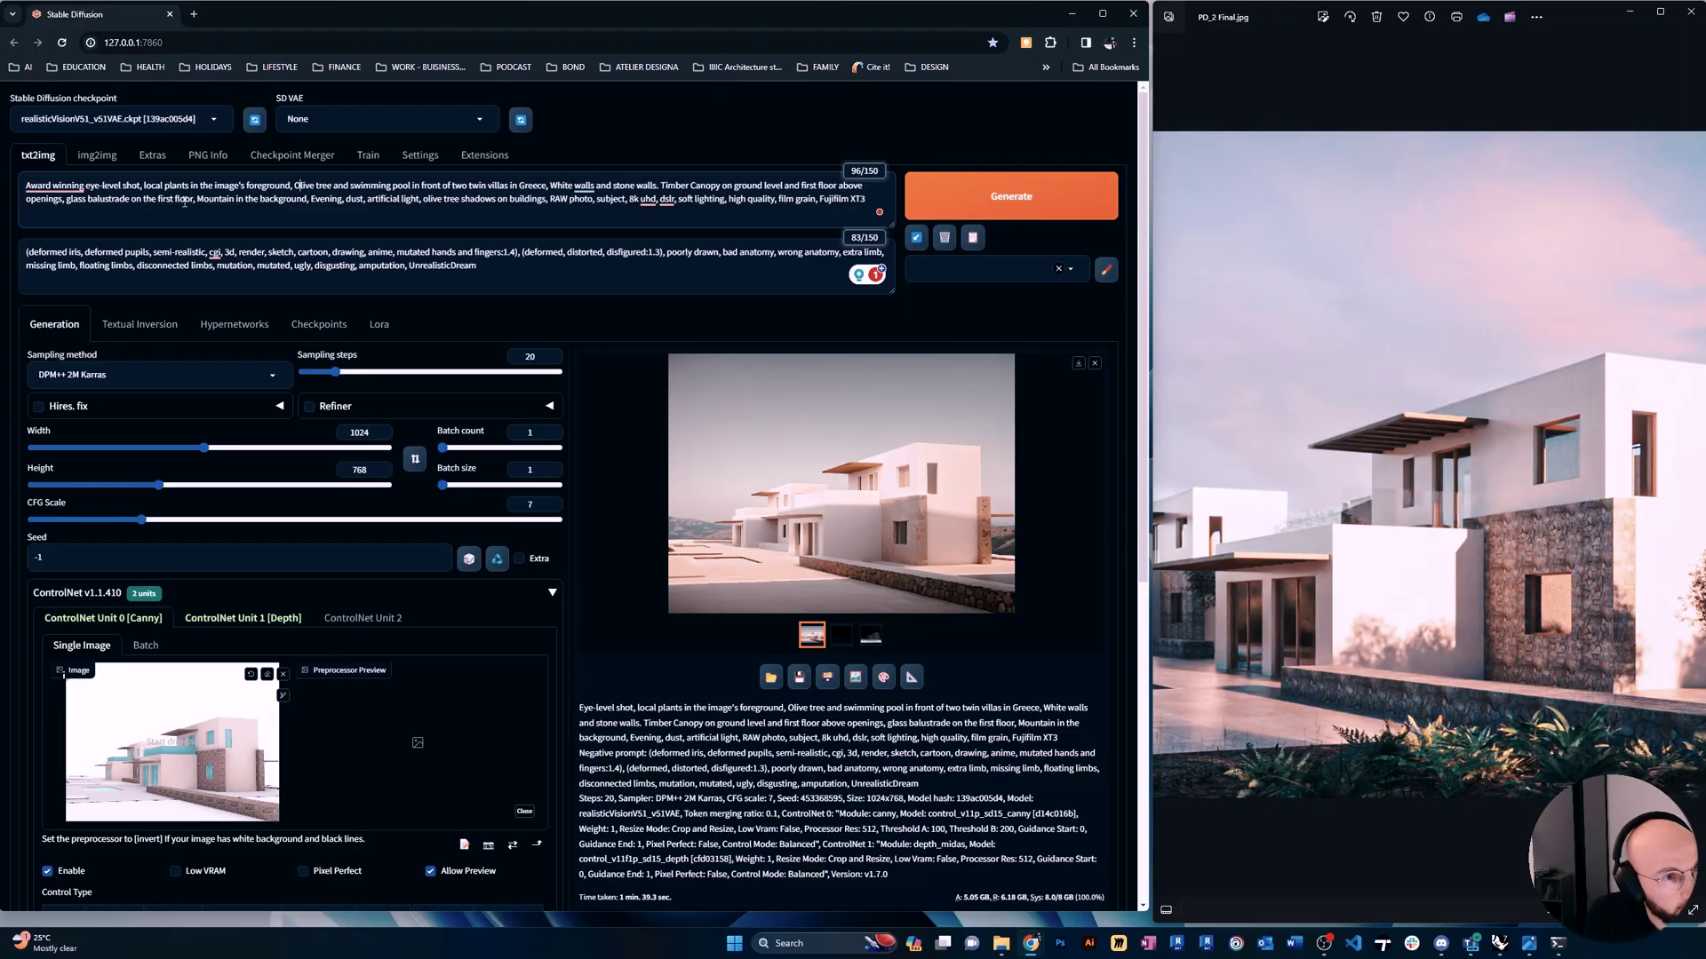
{"action": "type", "text": "architecture magazine"}
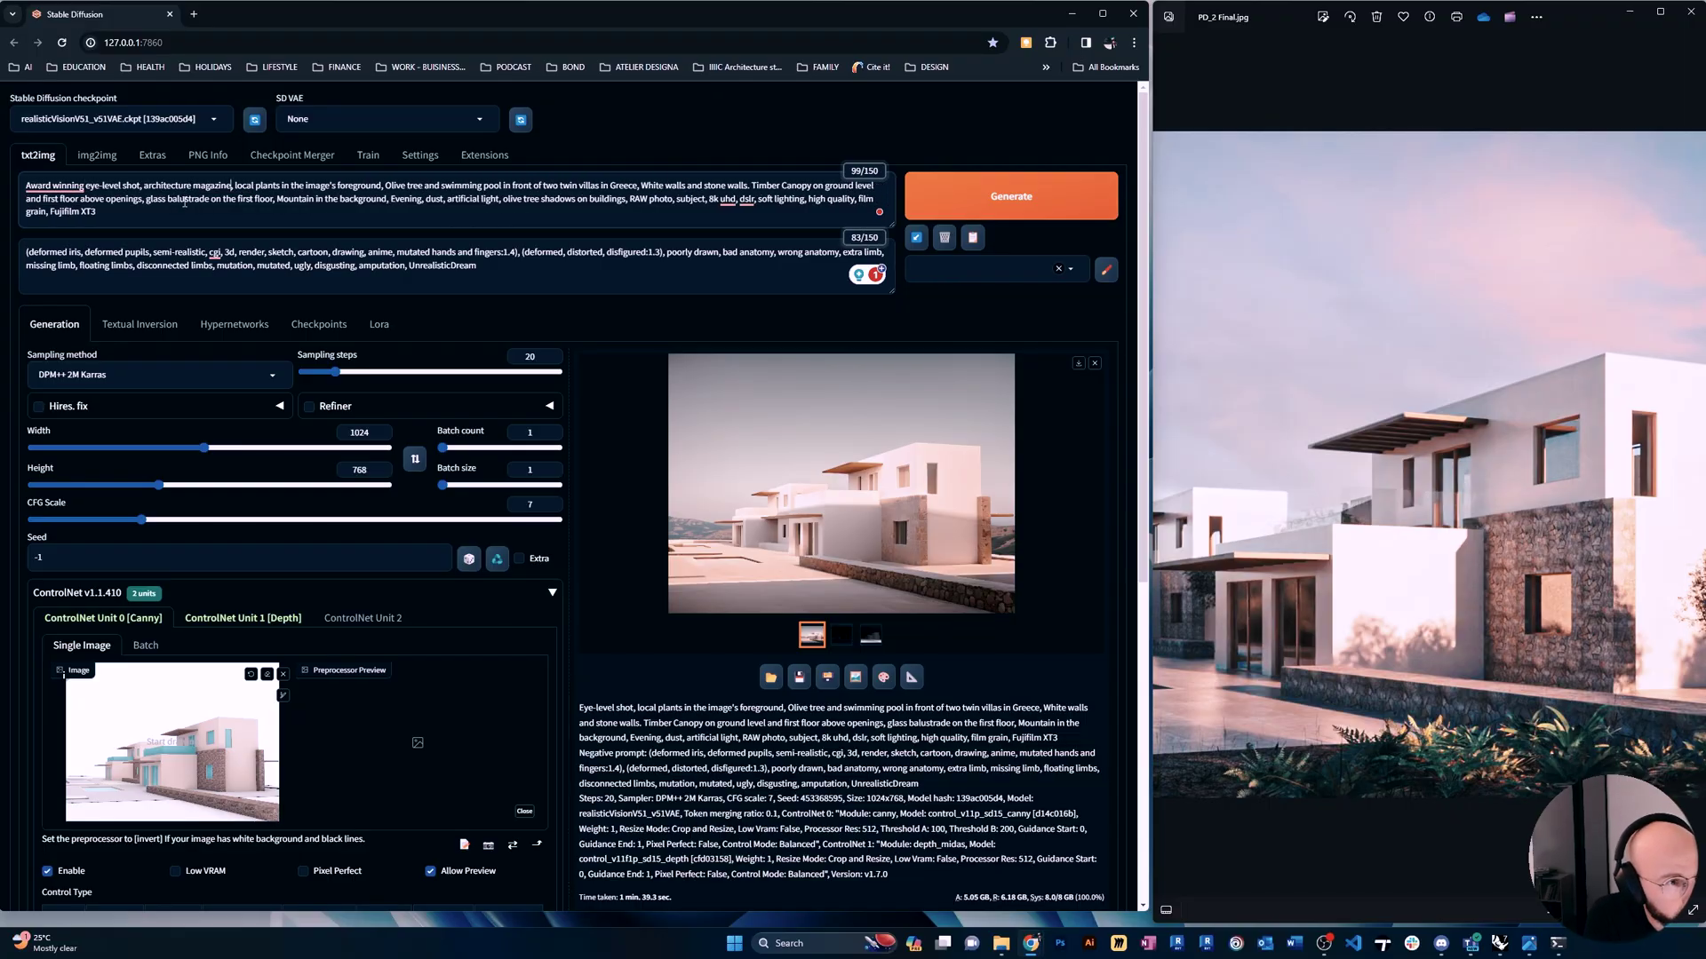
{"action": "key", "text": "BackSpace"}
{"action": "key", "text": "BackSpace"}
{"action": "key", "text": "BackSpace"}
{"action": "key", "text": "BackSpace"}
{"action": "key", "text": "BackSpace"}
{"action": "key", "text": "BackSpace"}
{"action": "key", "text": "BackSpace"}
{"action": "key", "text": "BackSpace"}
{"action": "key", "text": "BackSpace"}
{"action": "key", "text": "BackSpace"}
{"action": "key", "text": "BackSpace"}
{"action": "key", "text": "BackSpace"}
{"action": "key", "text": "BackSpace"}
{"action": "key", "text": "BackSpace"}
{"action": "key", "text": "BackSpace"}
{"action": "key", "text": "BackSpace"}
{"action": "key", "text": "BackSpace"}
{"action": "key", "text": "BackSpace"}
{"action": "key", "text": "BackSpace"}
{"action": "key", "text": "BackSpace"}
{"action": "type", "text": "Architecture winning architecture"}
{"action": "double_click", "coordinate": [170, 188]}
{"action": "type", "text": "Awa"}
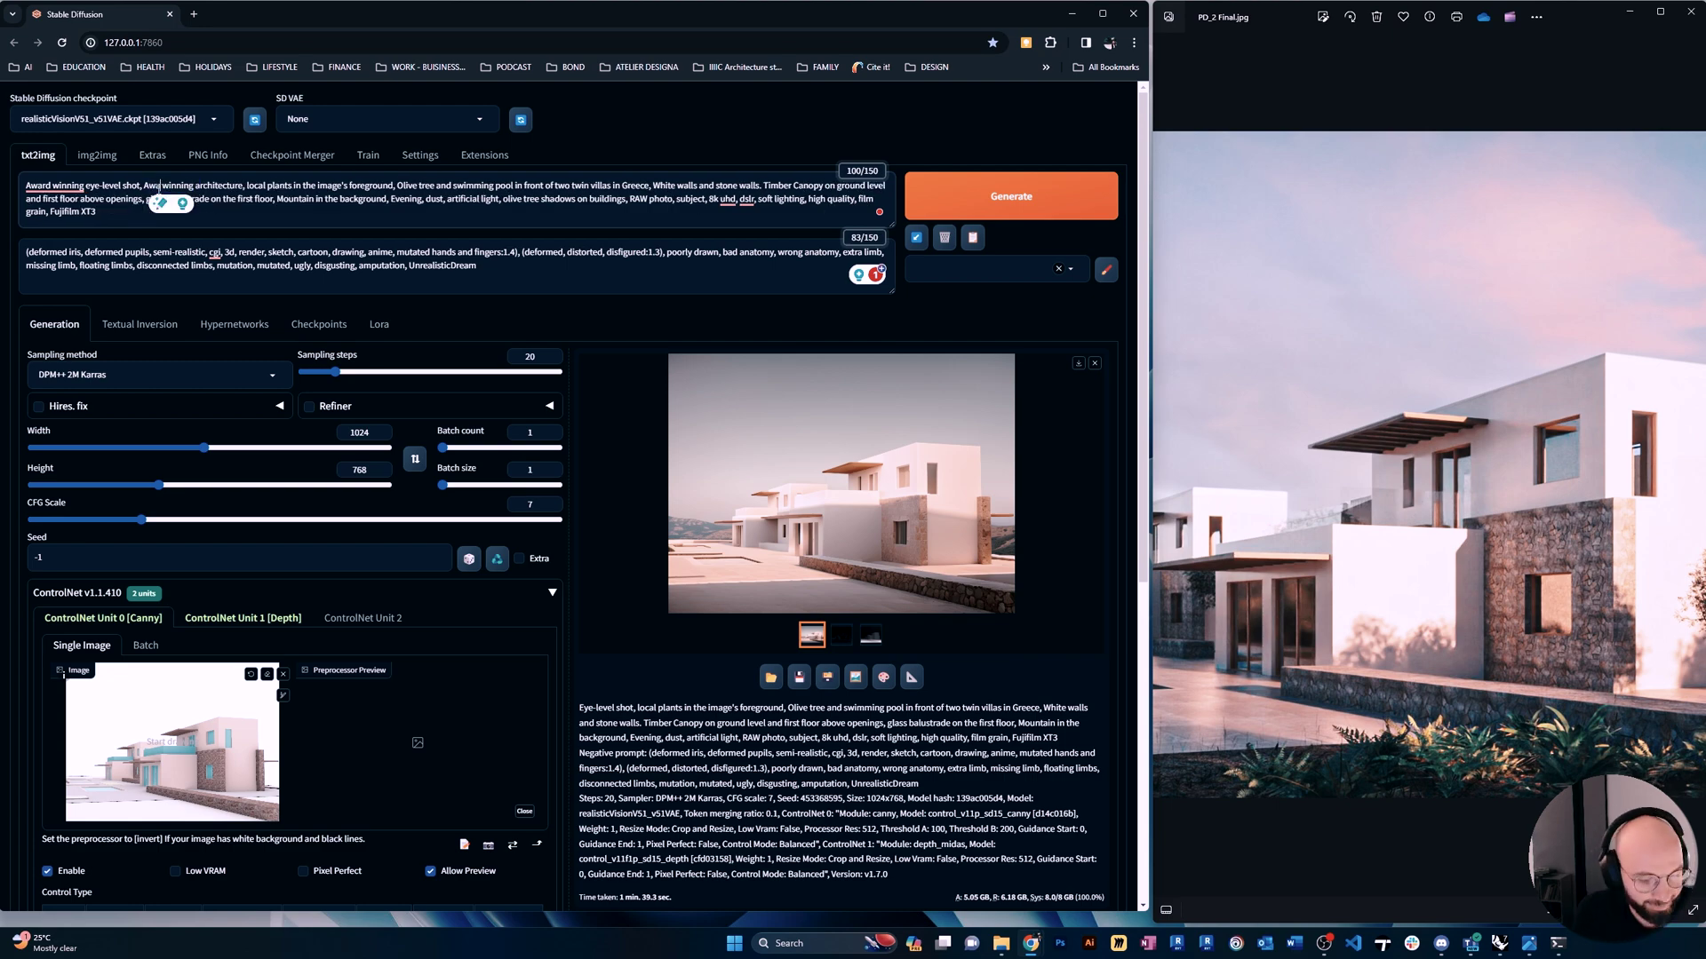
{"action": "type", "text": "rd-"}
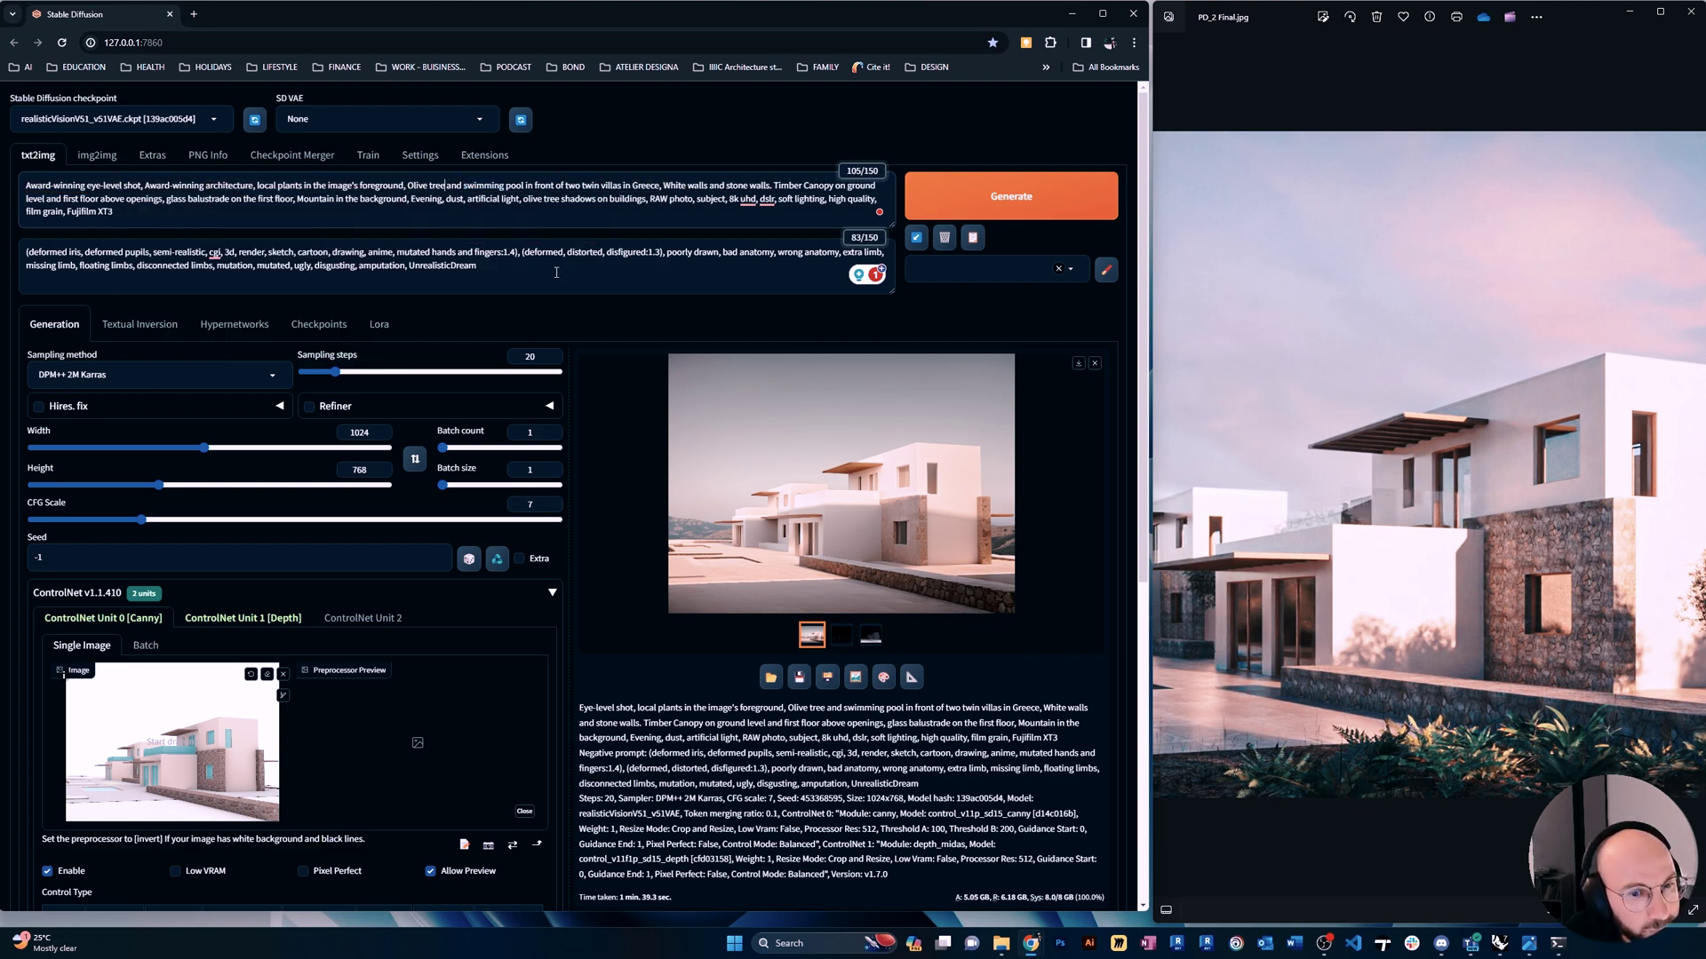
Generate a new villa image from the revised prompt and check the ControlNet settings below while it renders.
{"action": "left_click", "coordinate": [1011, 196]}
{"action": "left_click", "coordinate": [835, 524]}
{"action": "left_click", "coordinate": [930, 621]}
{"action": "scroll", "coordinate": [392, 760], "scroll_direction": "down", "scroll_amount": 4}
{"action": "scroll", "coordinate": [675, 671], "scroll_direction": "up", "scroll_amount": 3}
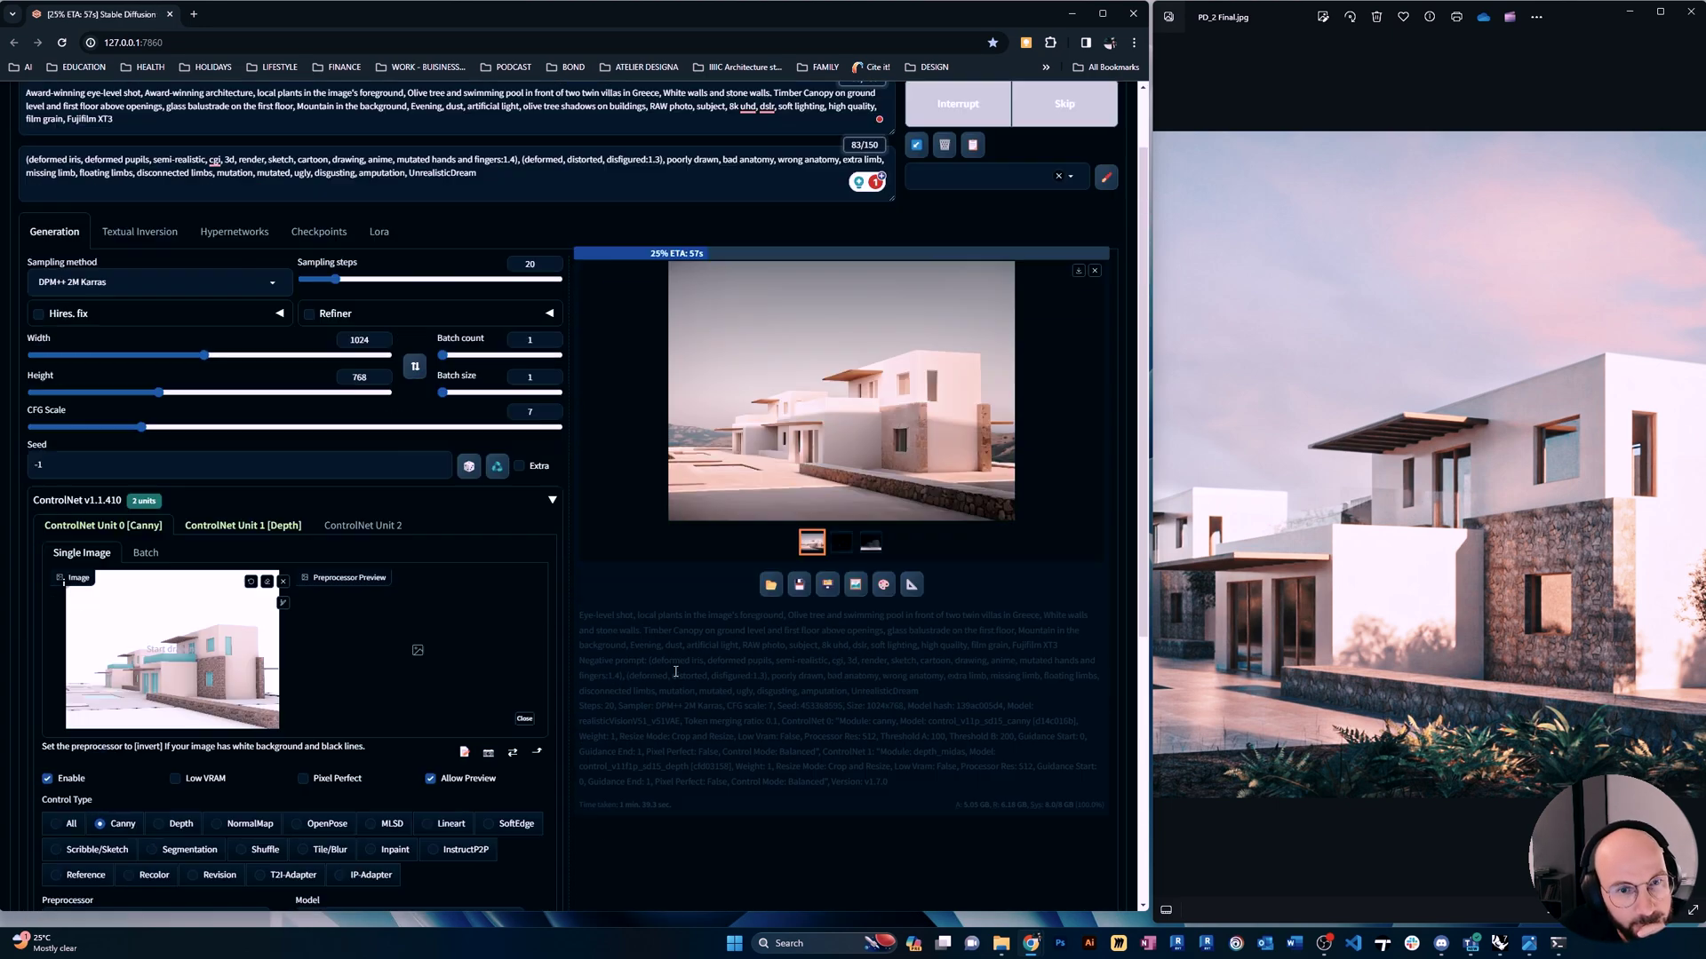